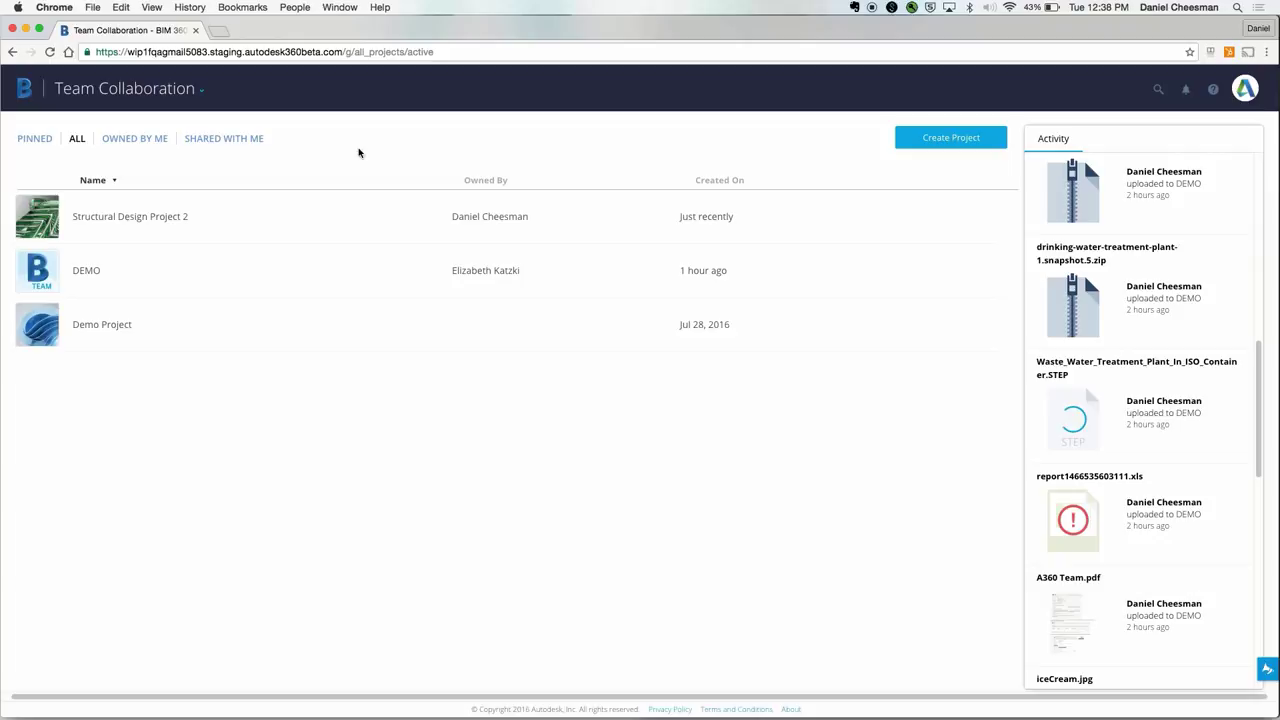
Step: Filter the project list to owned projects, then shared projects, then back to all projects
click(158, 142)
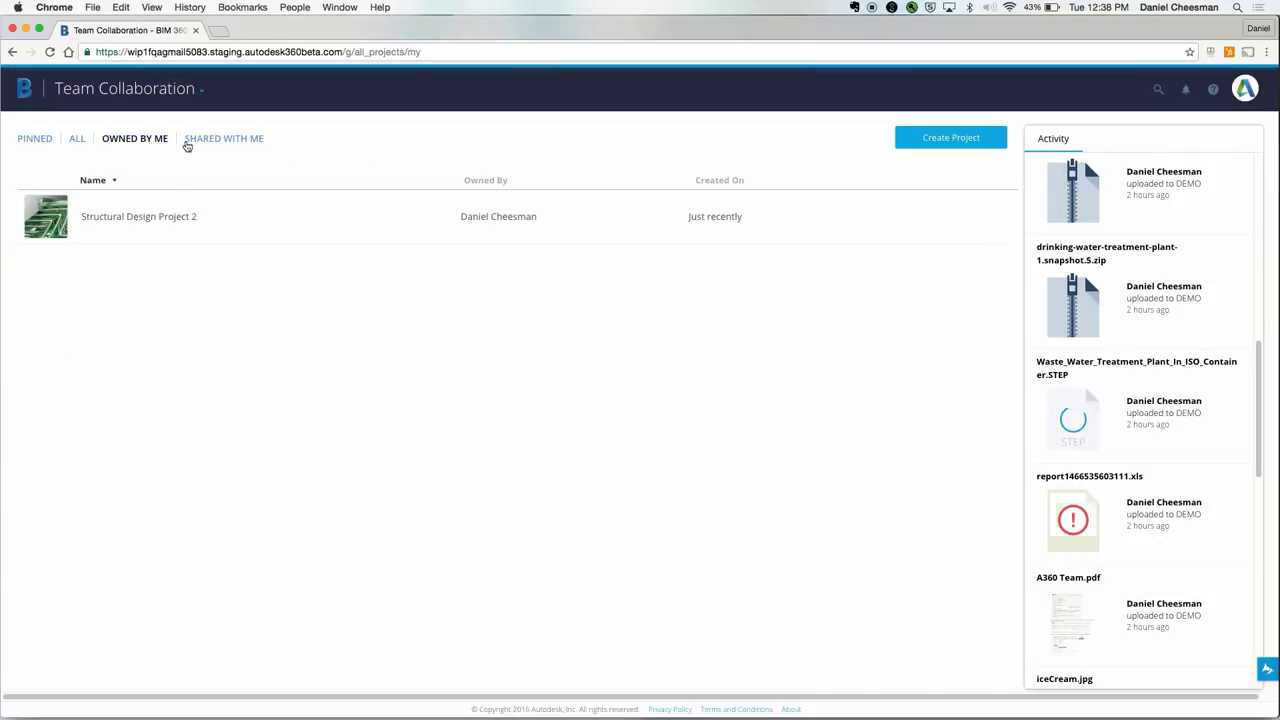
click(225, 142)
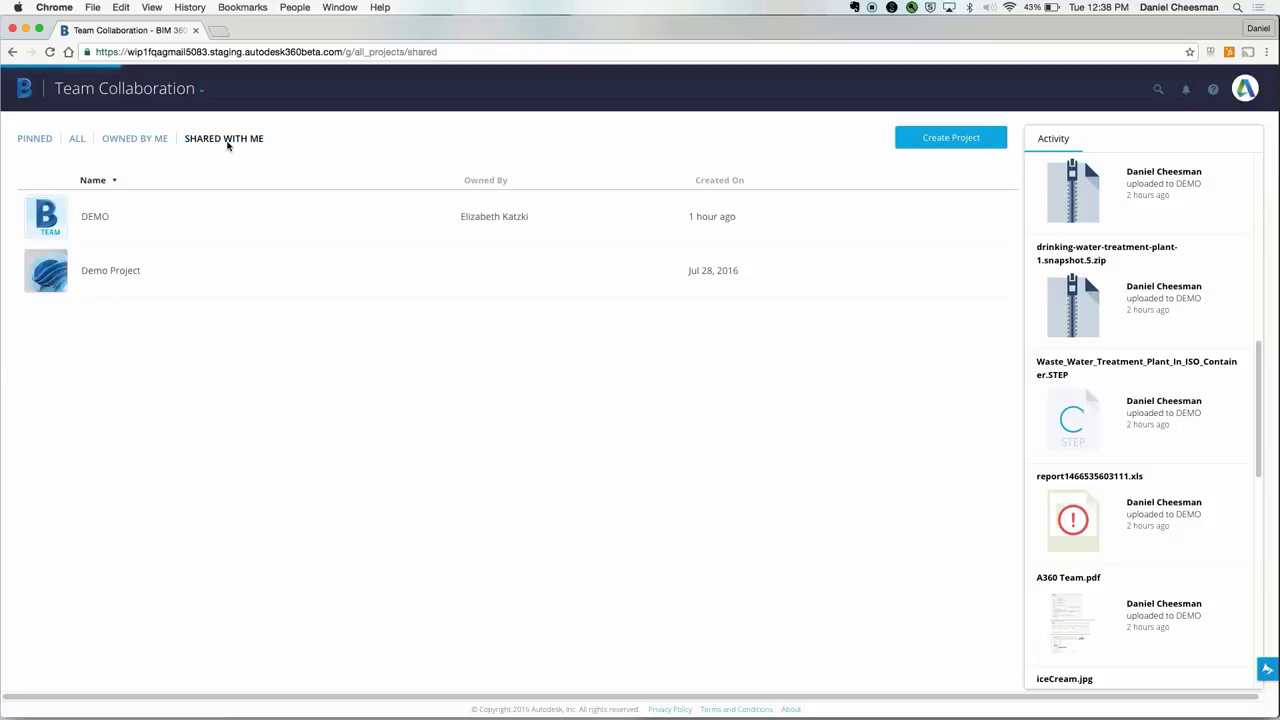
click(77, 142)
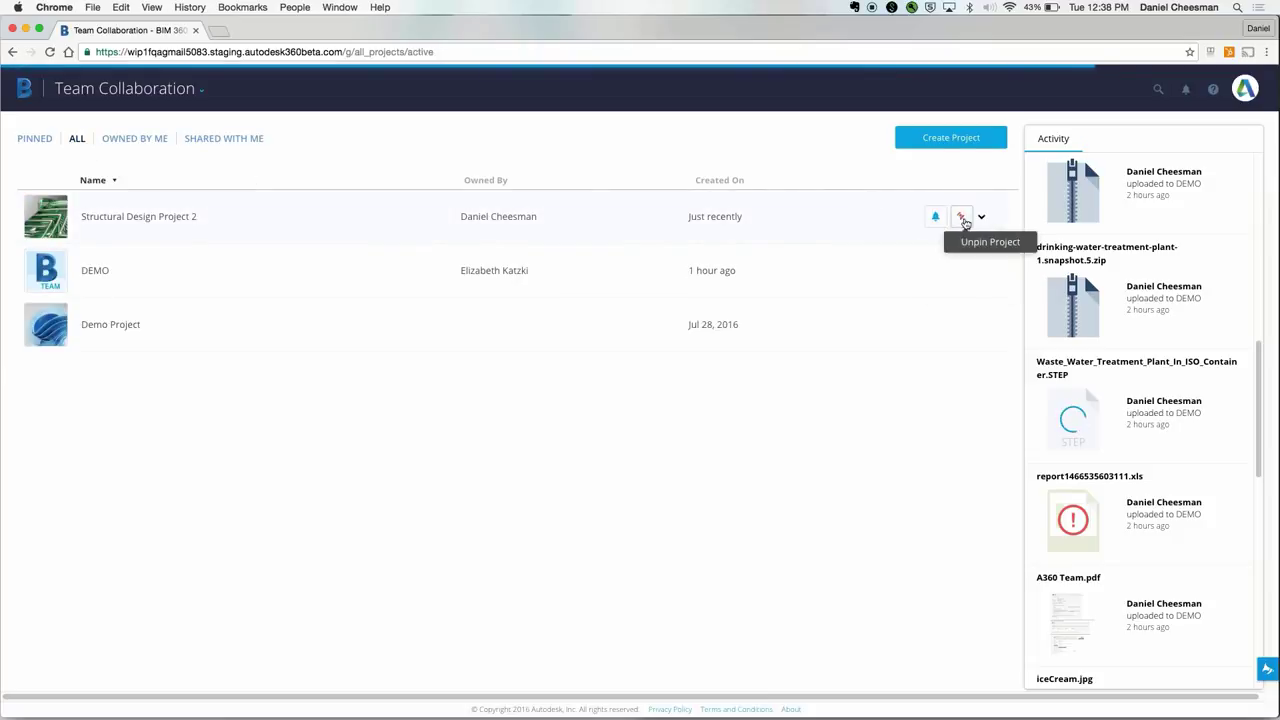
Step: Start archiving Structural Design Project 2, cancel it, and open the DEMO project
click(980, 220)
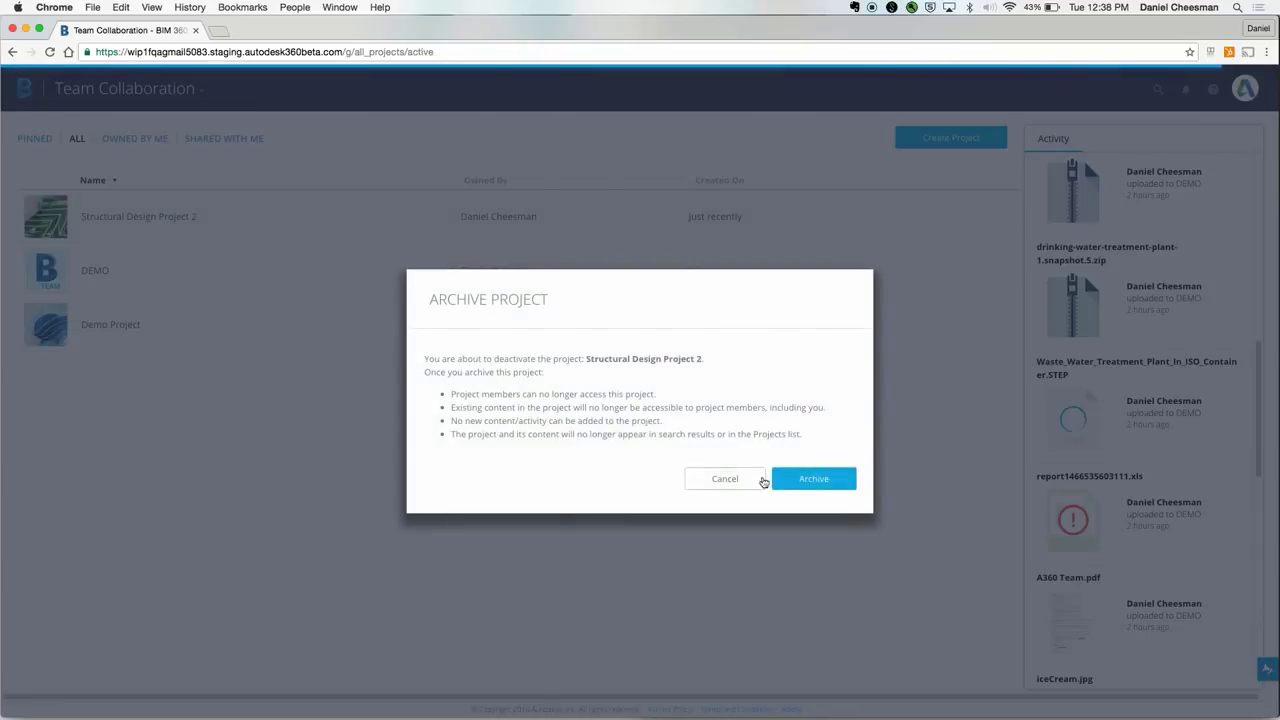
click(762, 486)
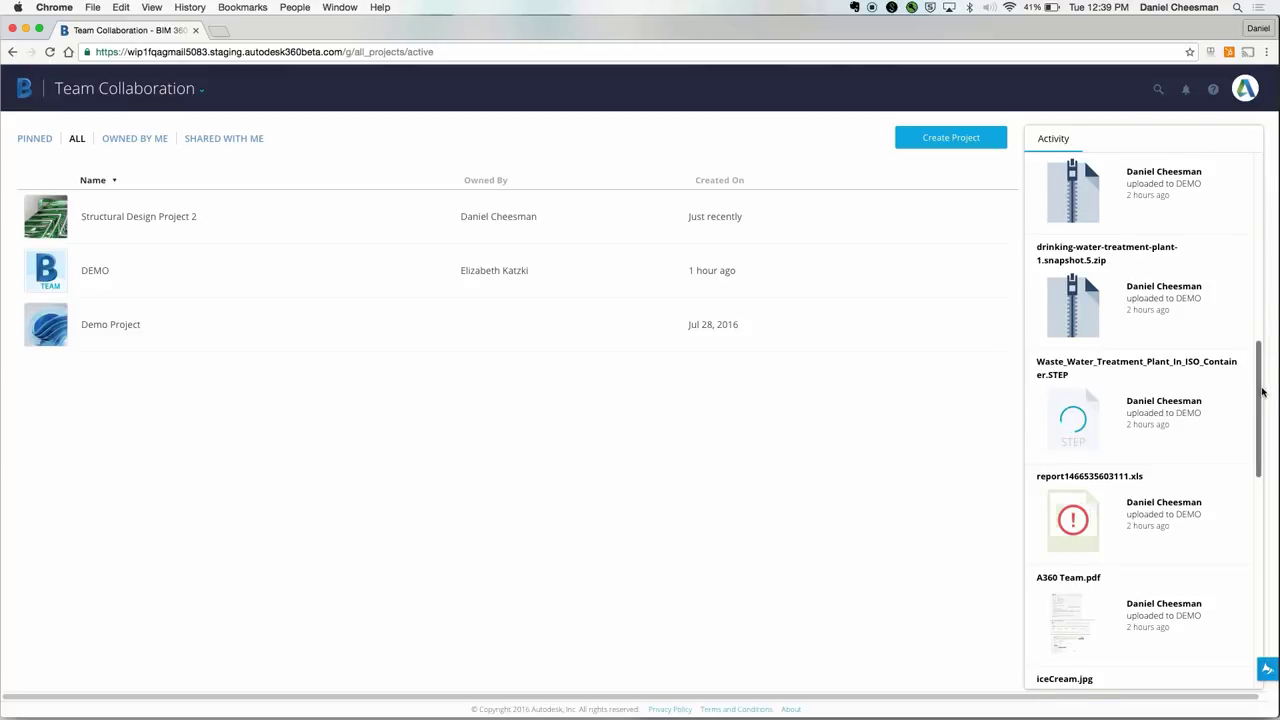
drag(1260, 390, 1246, 345)
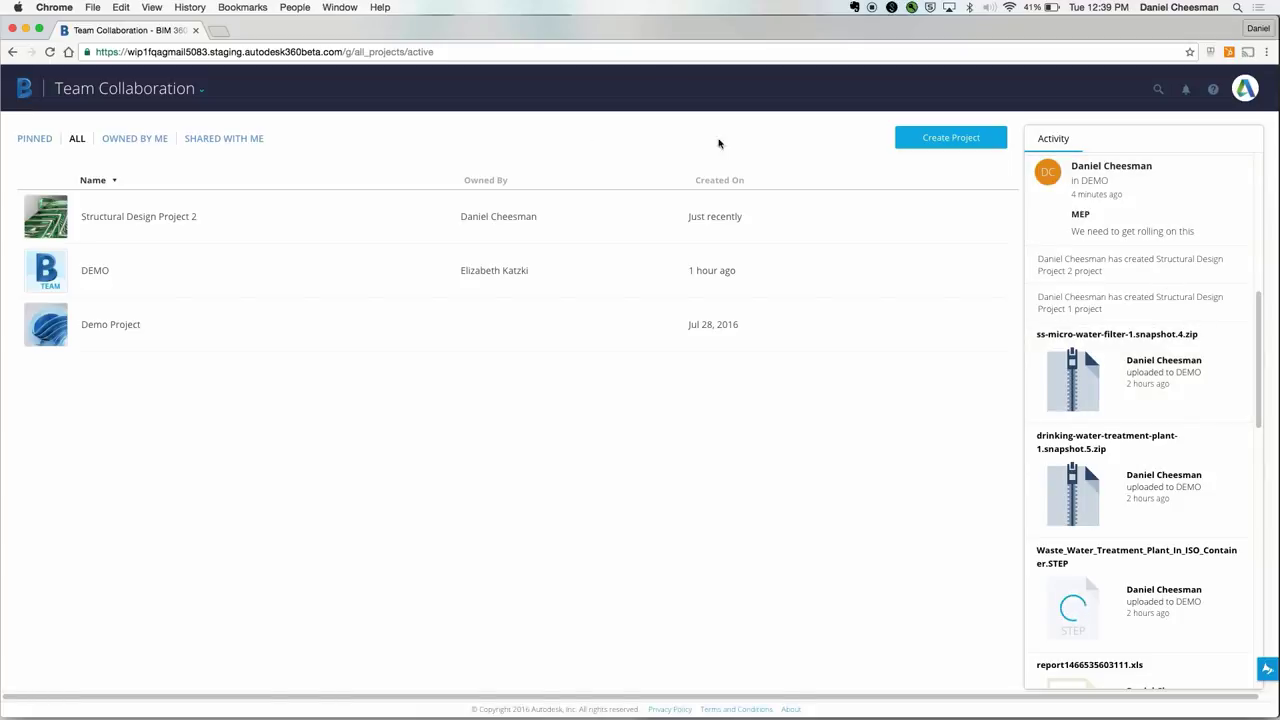
click(50, 273)
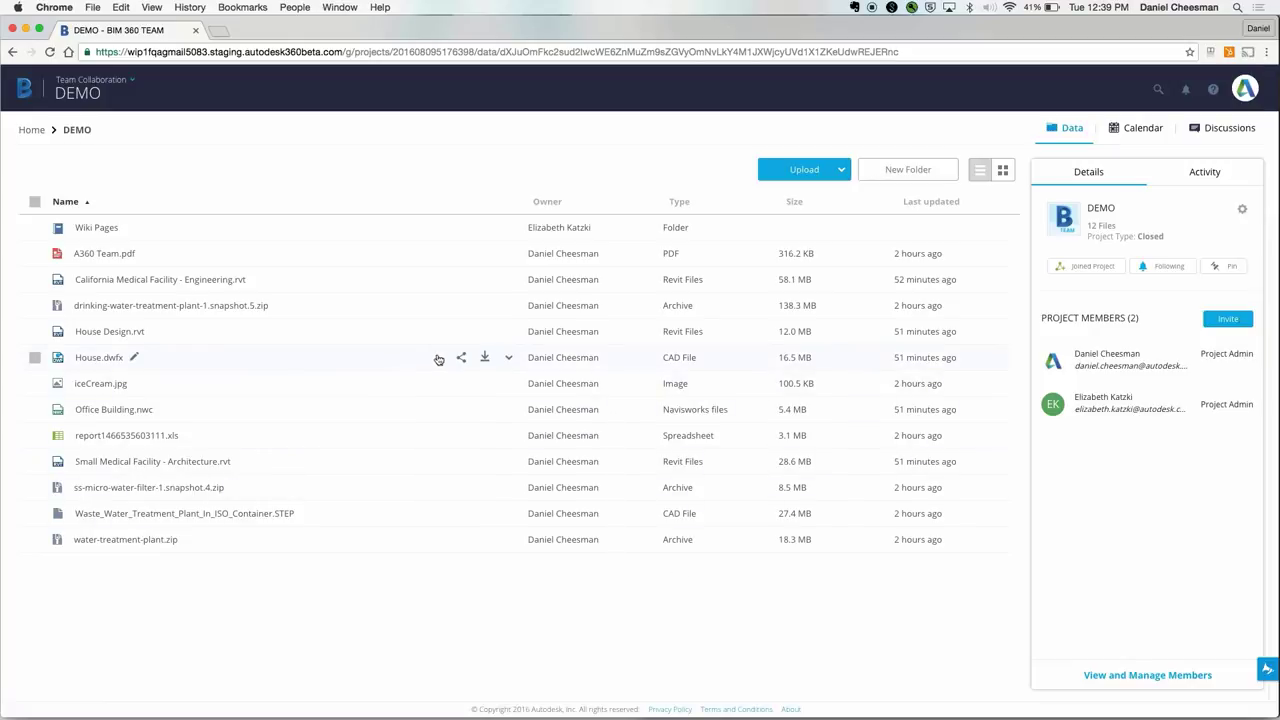
Step: Copy House Design.rvt's public link, preview the Email and Embed options, and allow viewer downloads
click(461, 332)
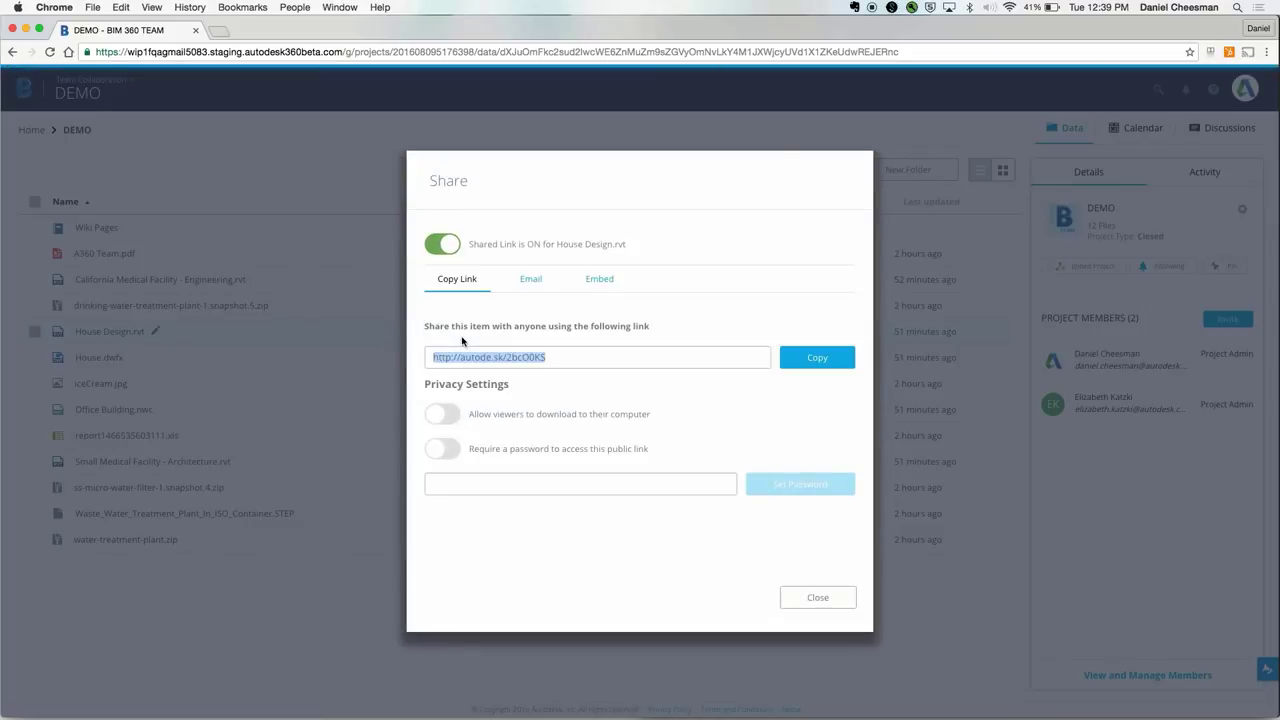
click(810, 361)
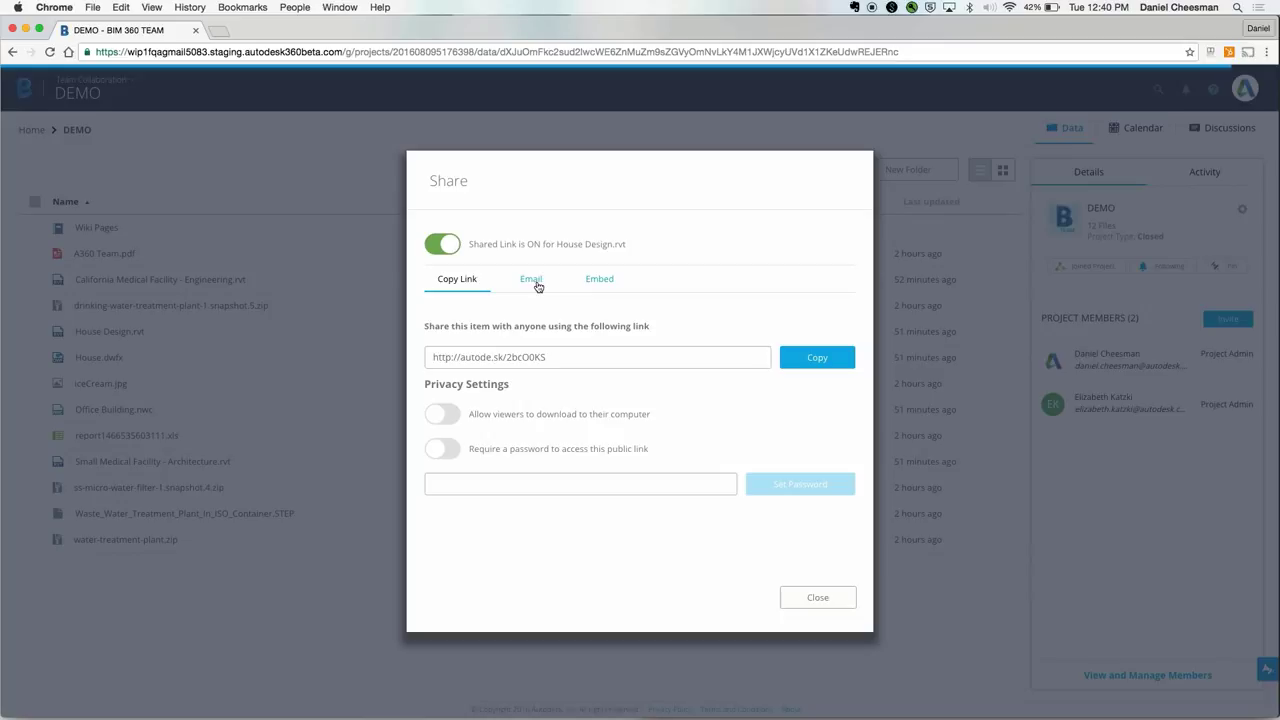
click(538, 284)
click(602, 281)
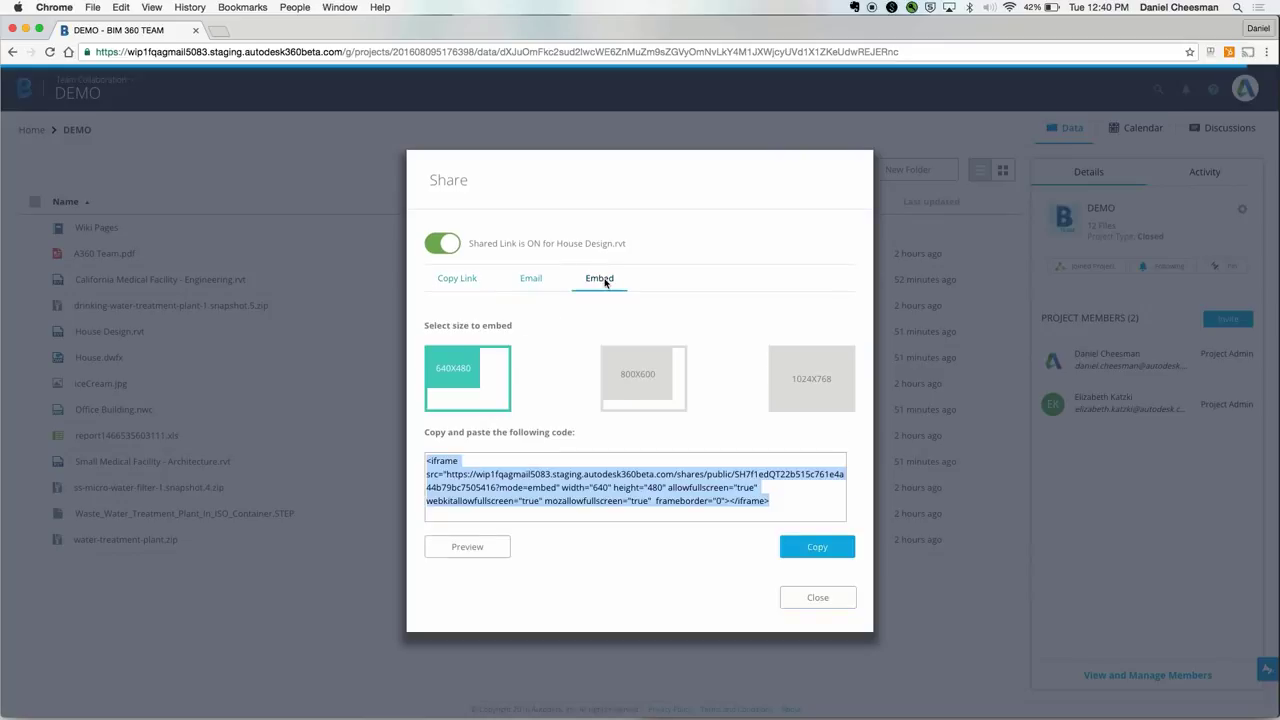
click(470, 287)
click(443, 412)
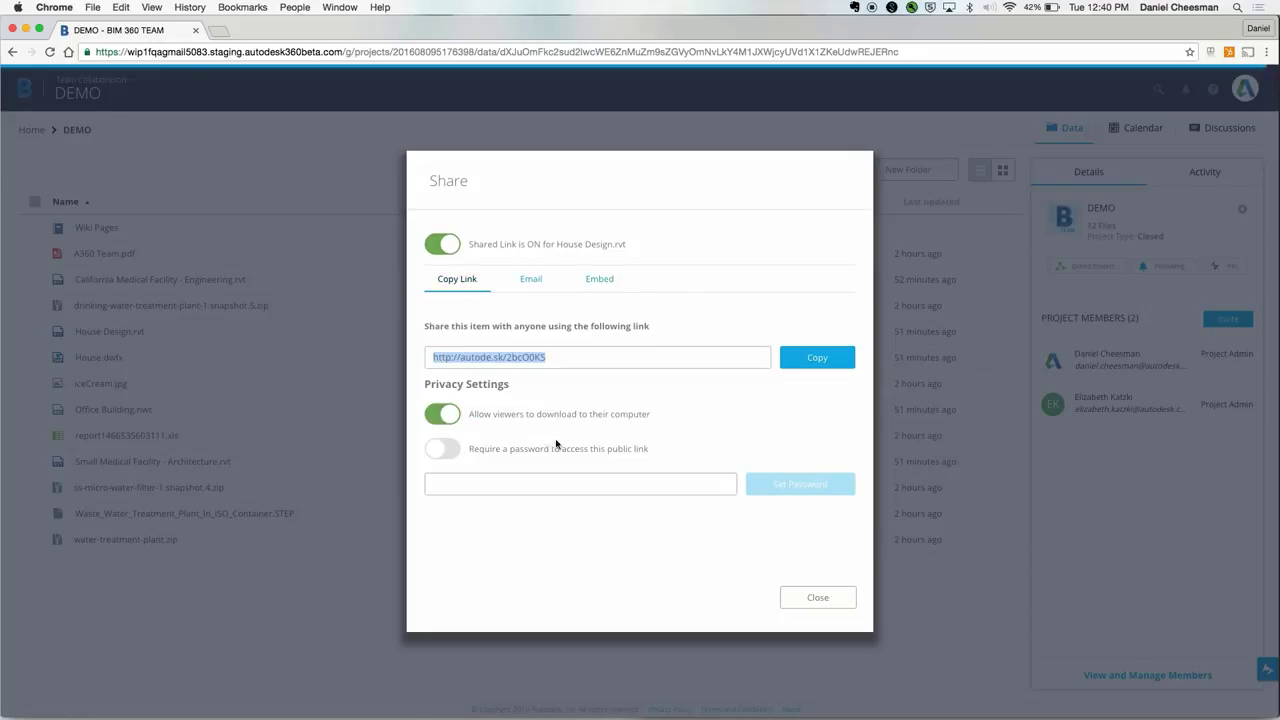
Step: Close the sharing settings and browse the project's recent activity before returning to Details
click(818, 598)
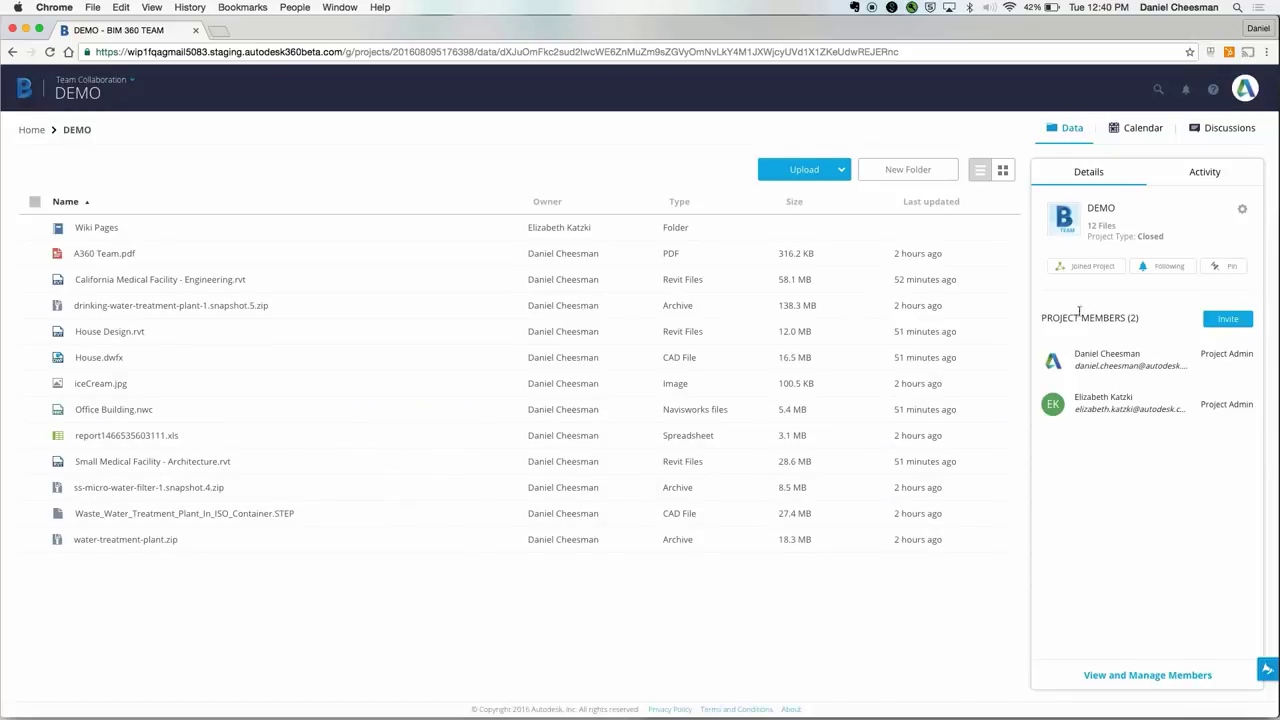
click(1204, 172)
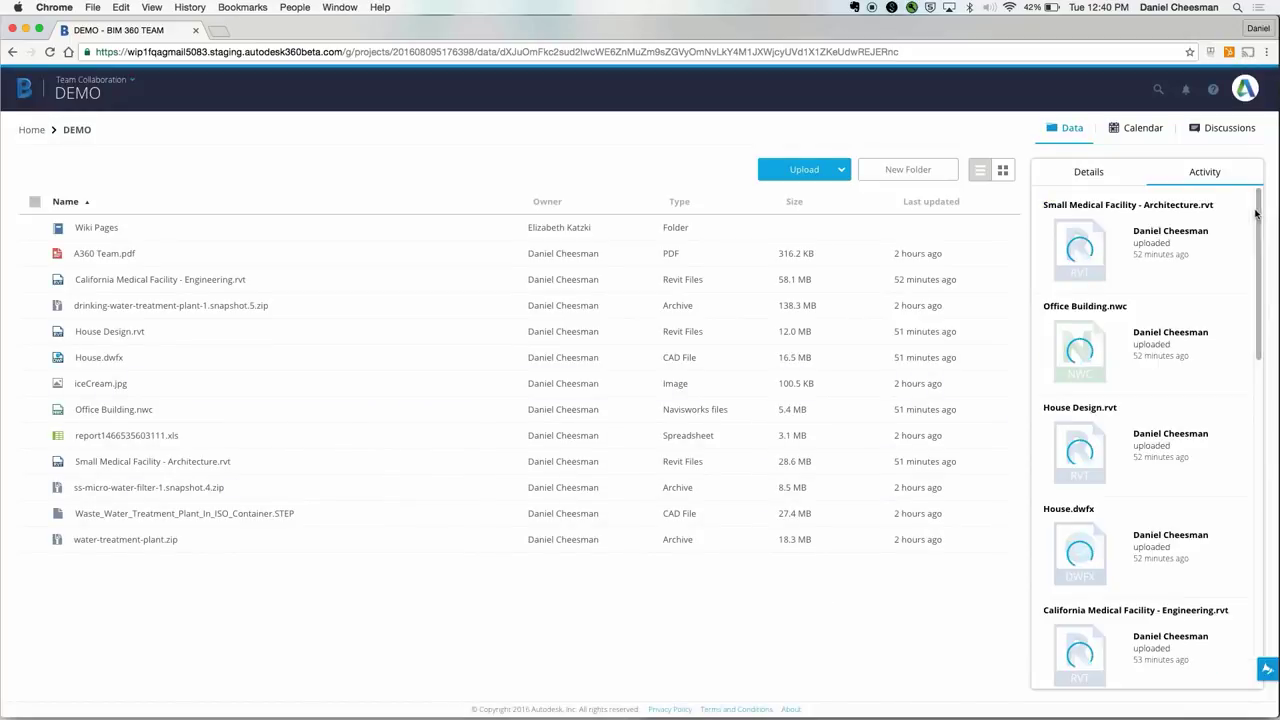
drag(1257, 212, 1257, 320)
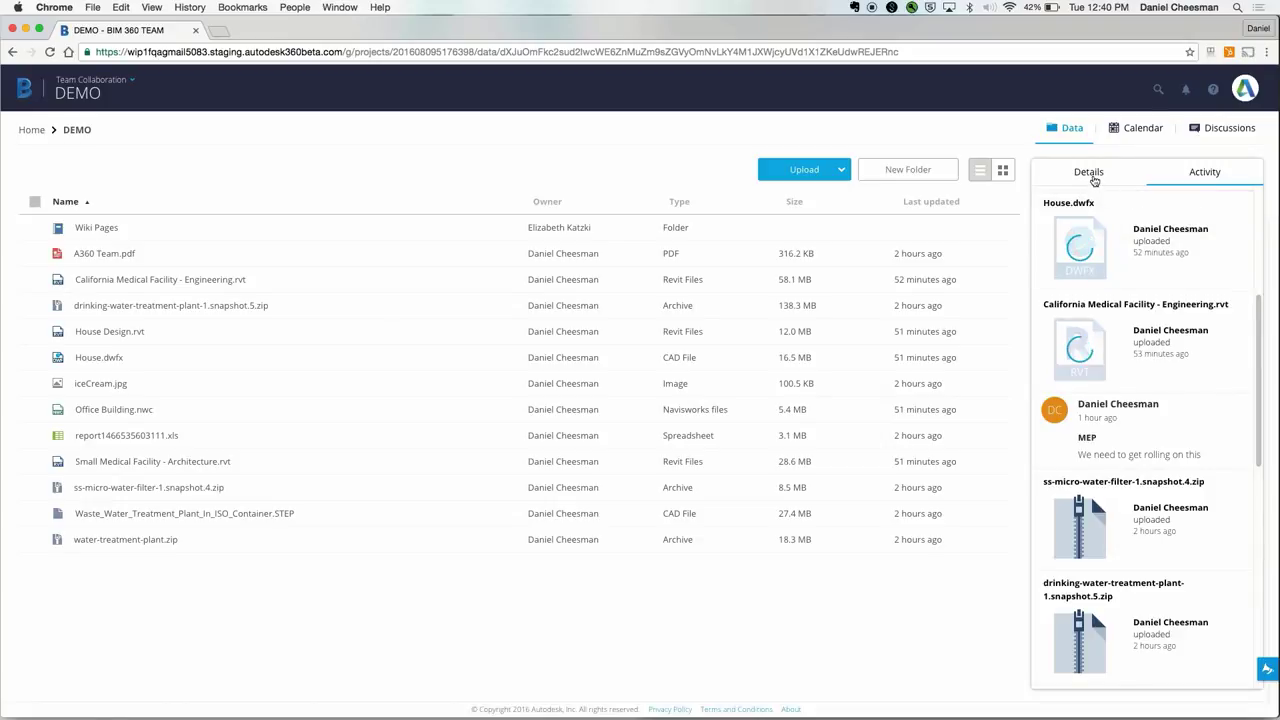
click(1094, 178)
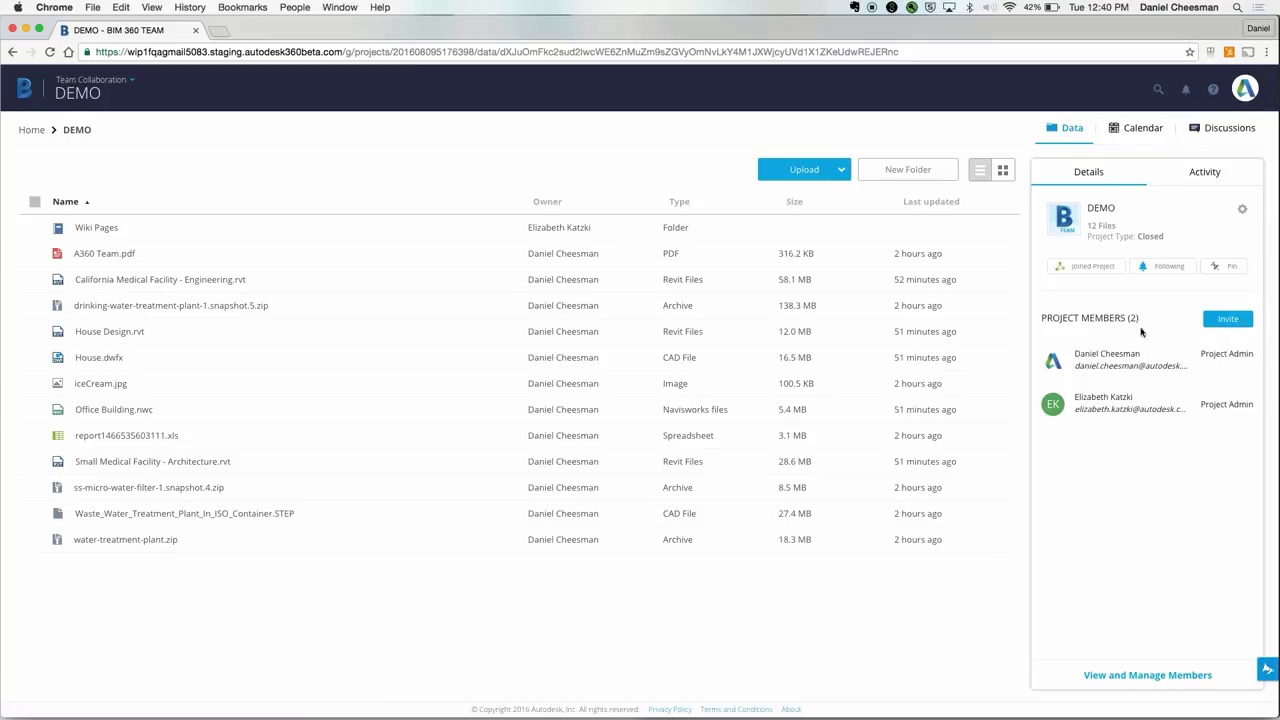
Step: Invite the suggested user to the DEMO project by entering their e-mail address
click(1144, 677)
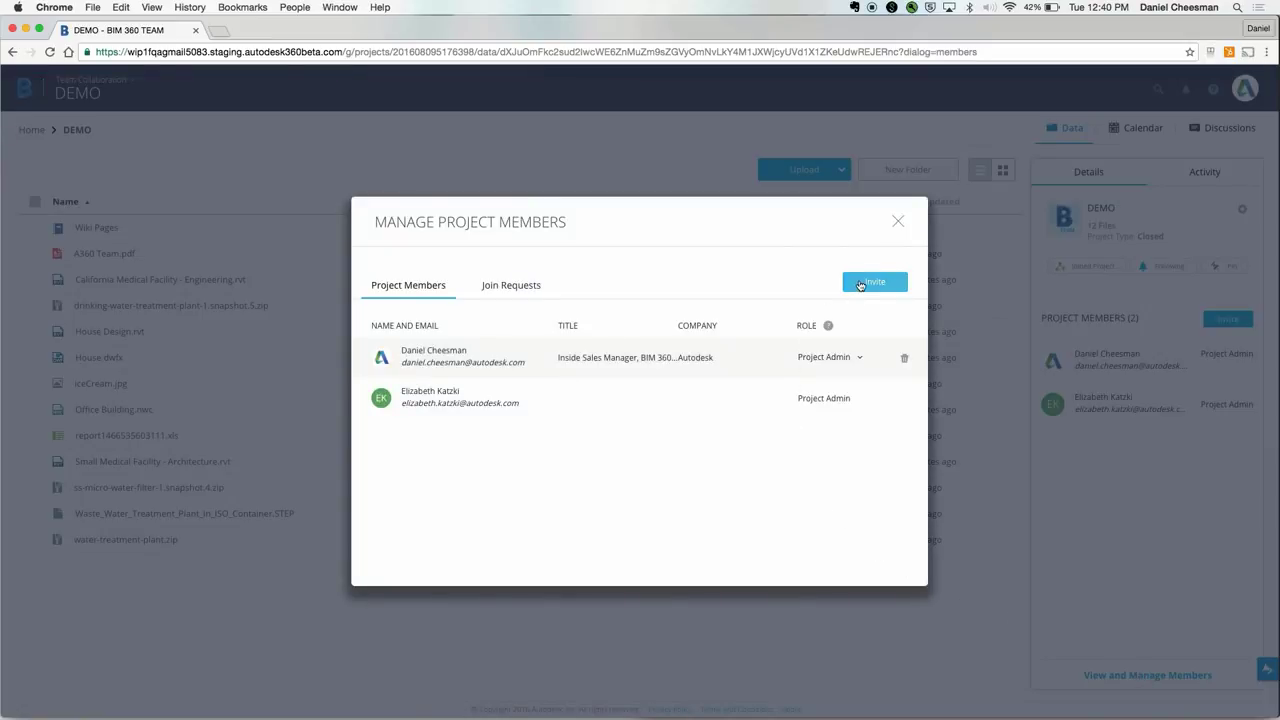
click(860, 285)
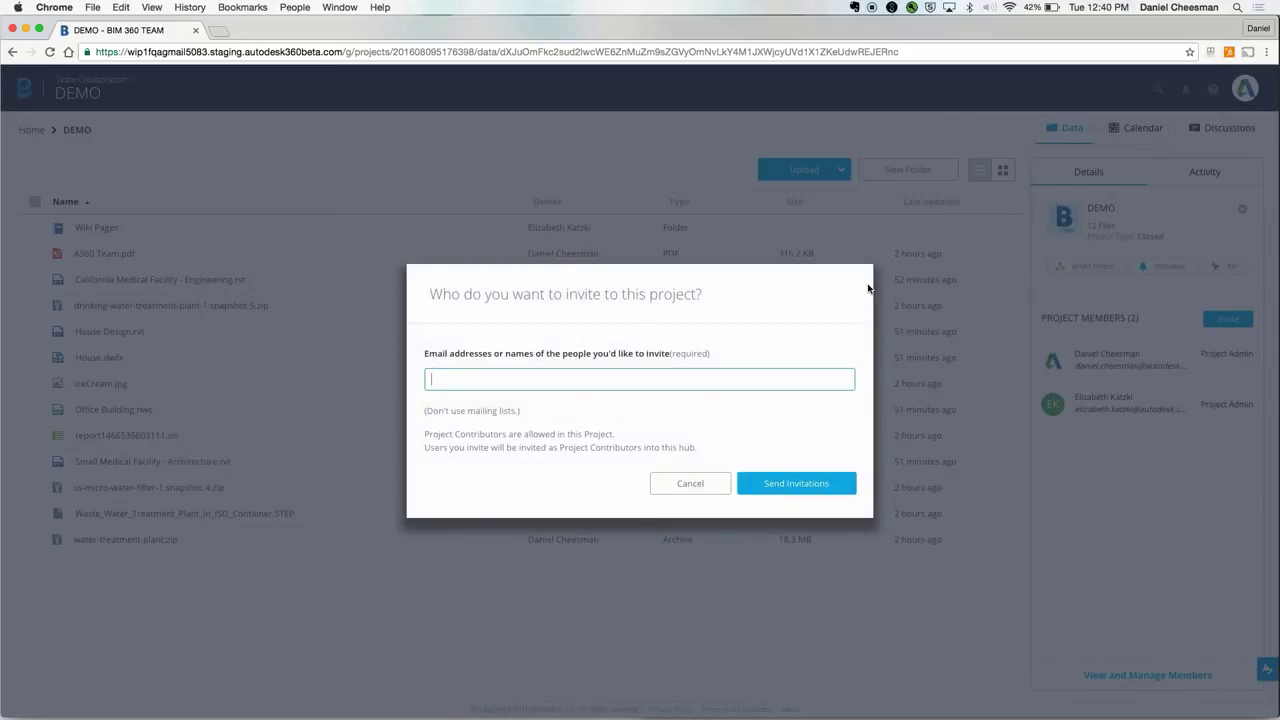
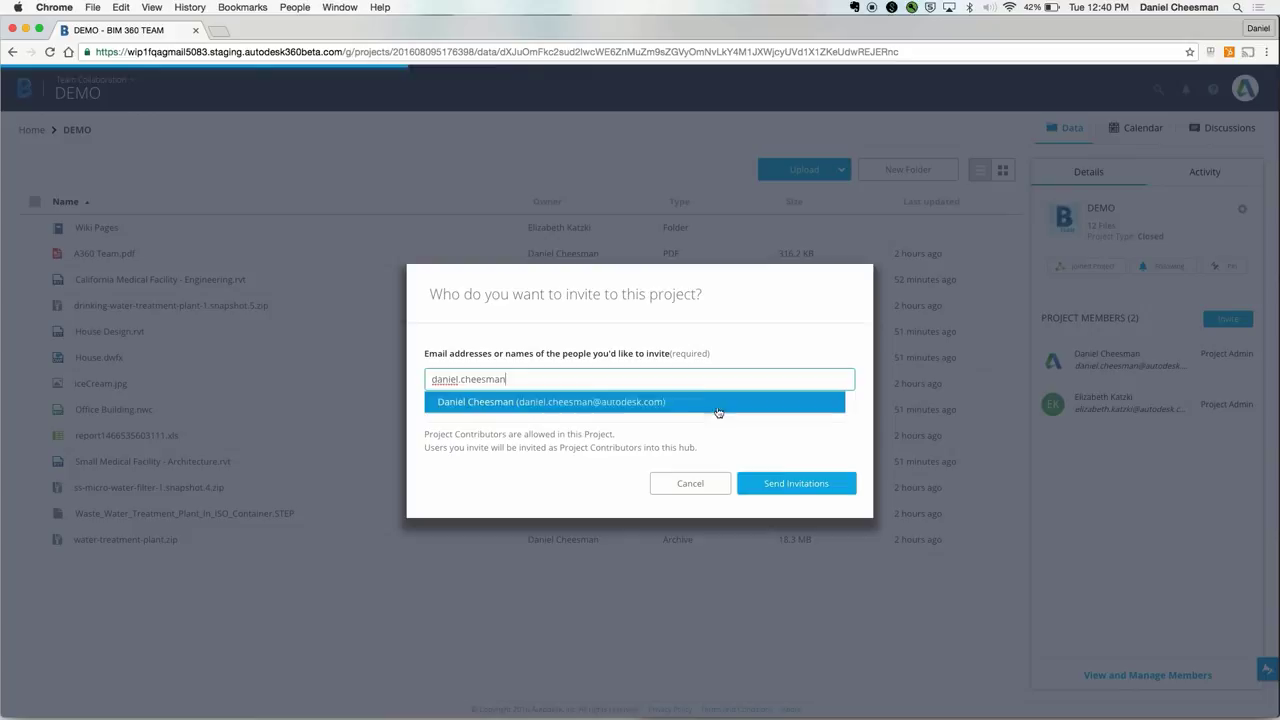
click(712, 405)
click(792, 488)
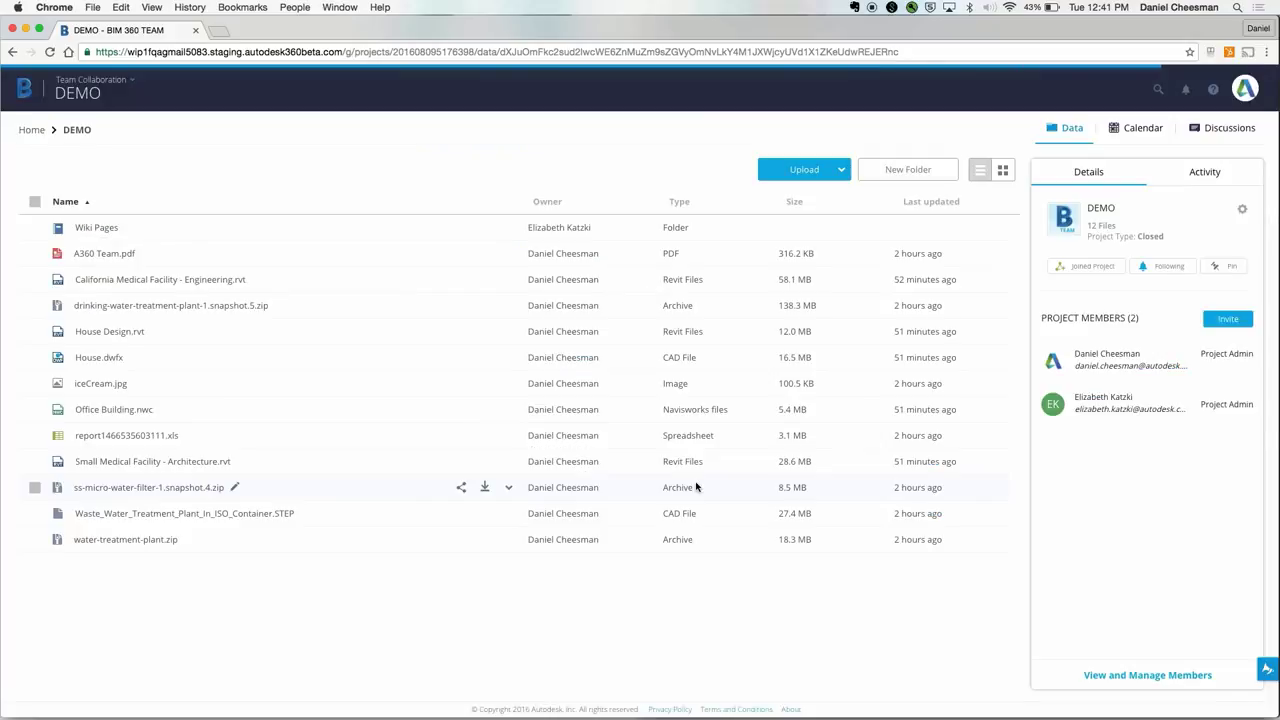
Step: Reopen the project members list and review what each project role can do
click(1128, 674)
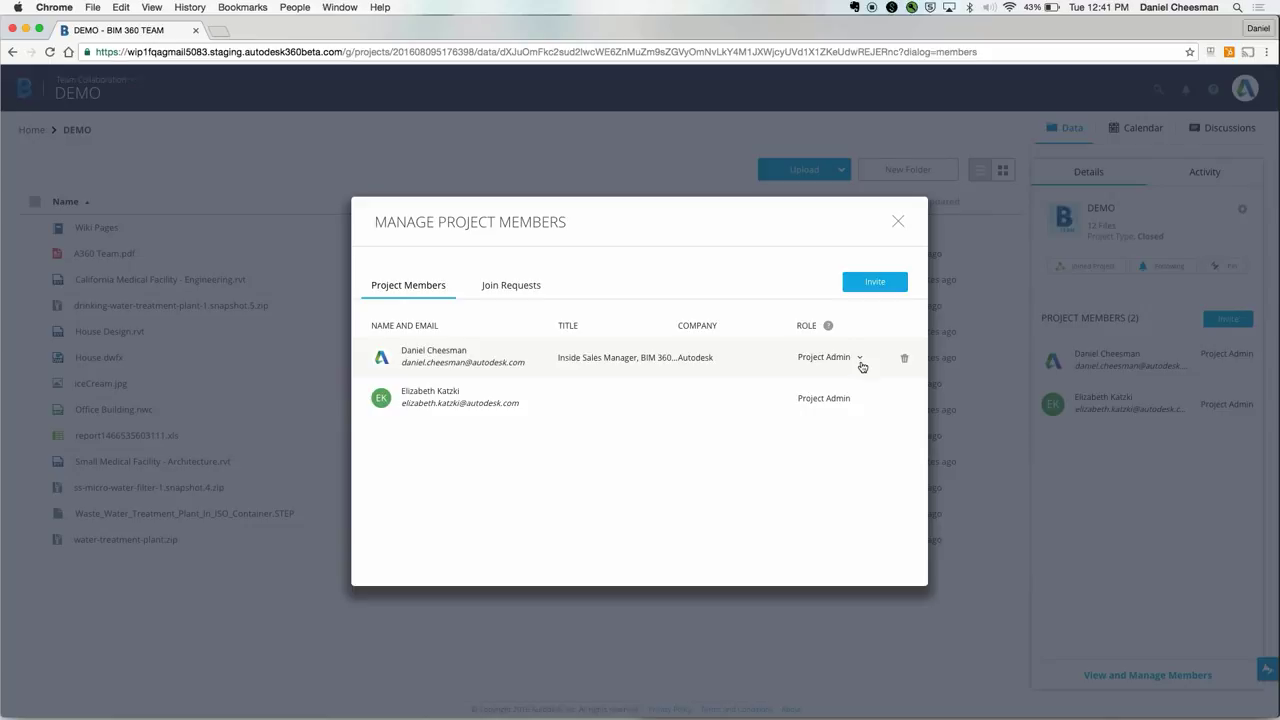
click(828, 325)
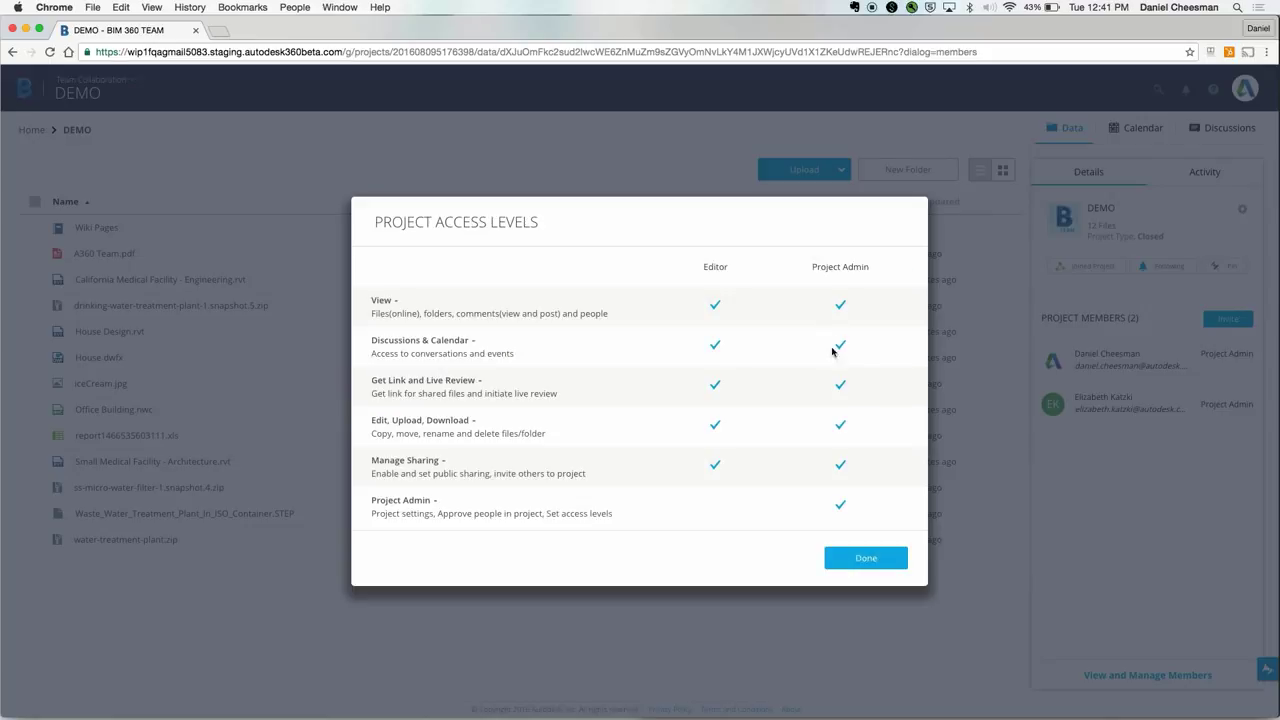
click(857, 555)
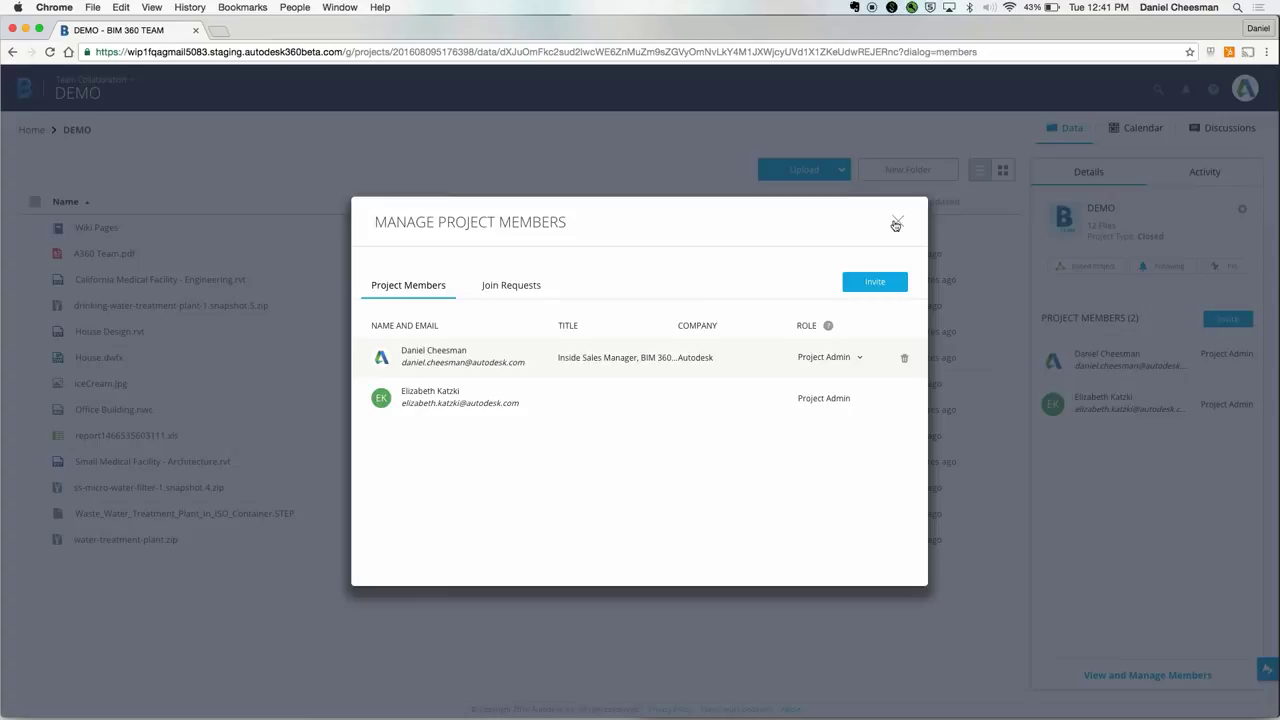
Step: Look at the project calendar's new-event form for Tuesday the 9th without saving an event
click(896, 224)
click(1136, 128)
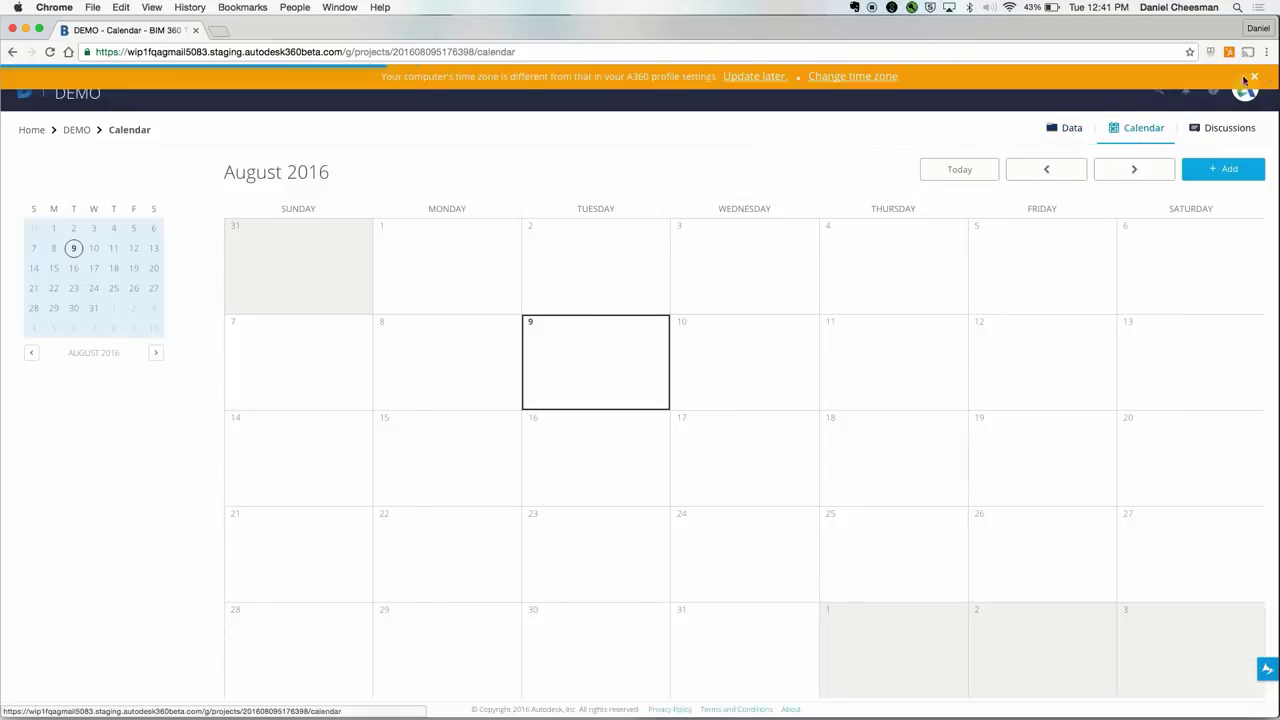
click(1257, 78)
click(609, 363)
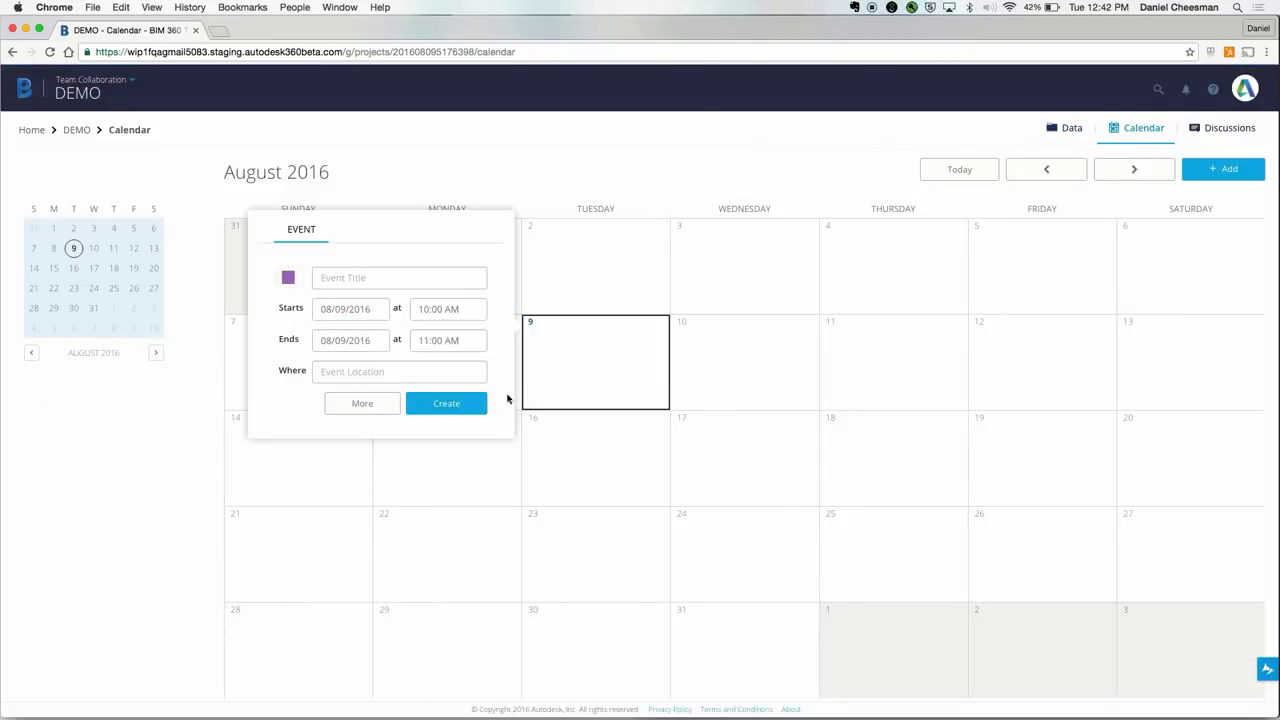
click(383, 403)
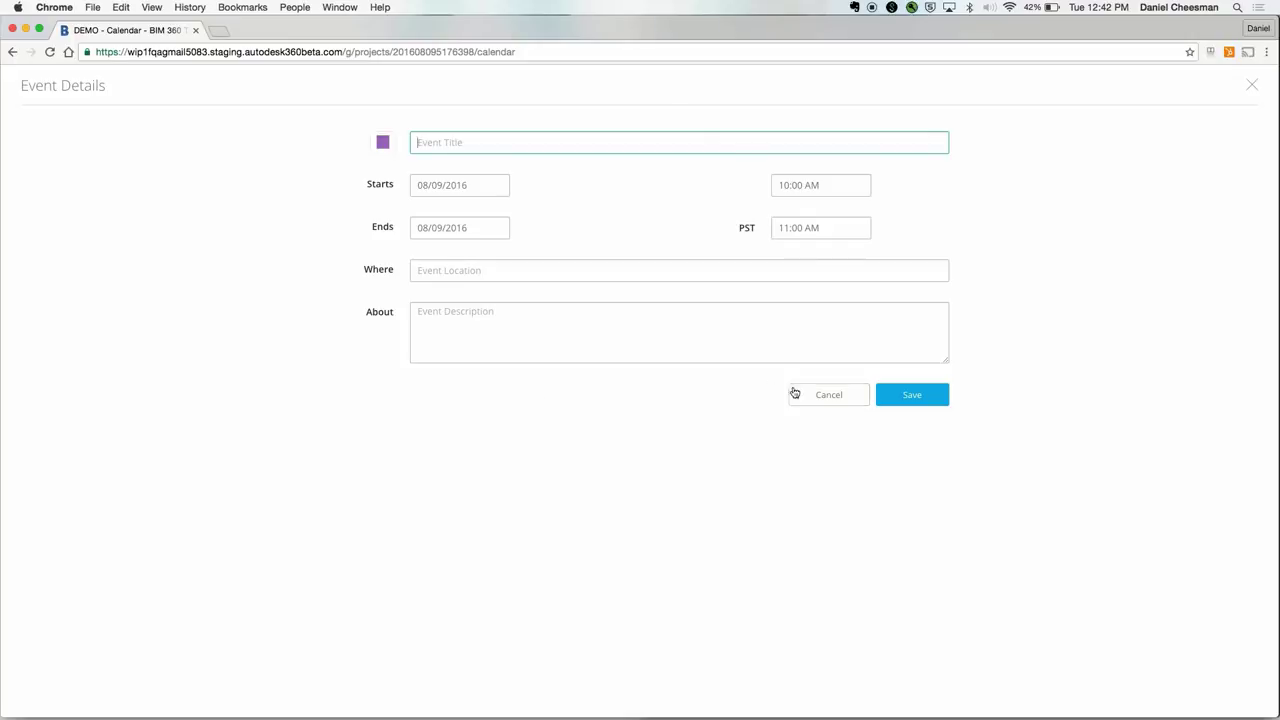
click(929, 395)
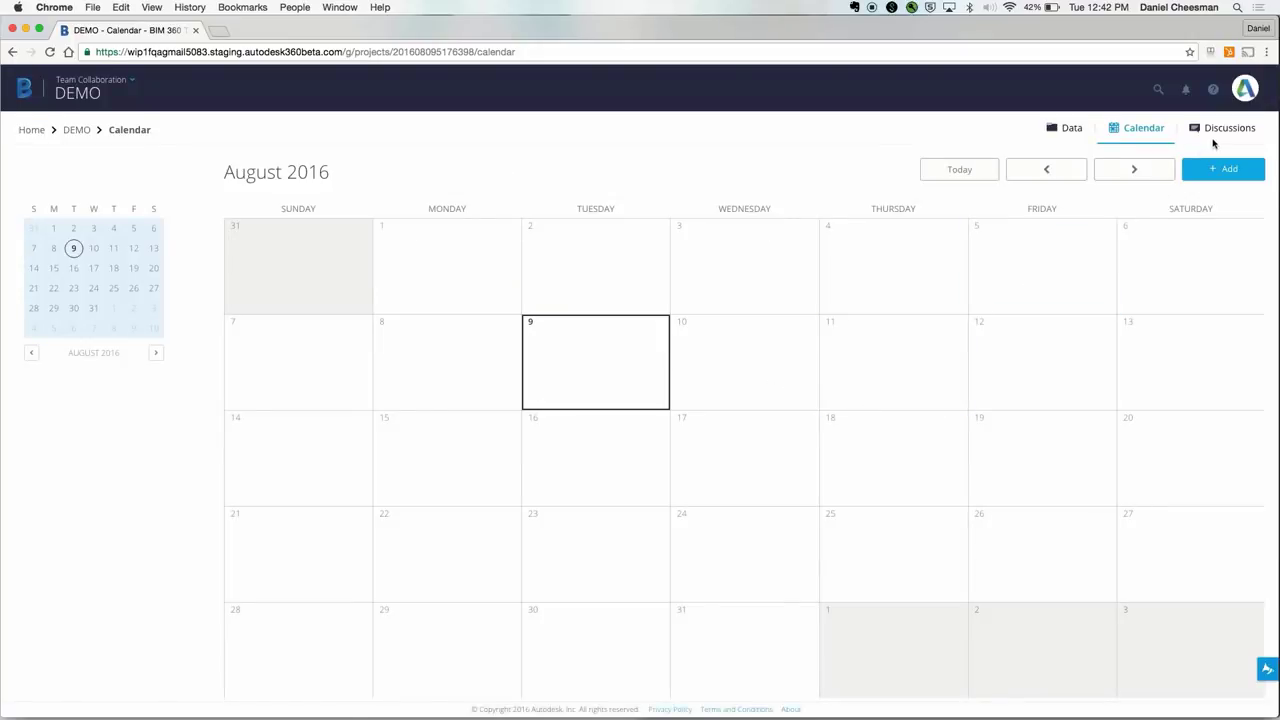
Step: Reply 'Sounds good' to the MEP discussion and return to the DEMO file list
click(1214, 134)
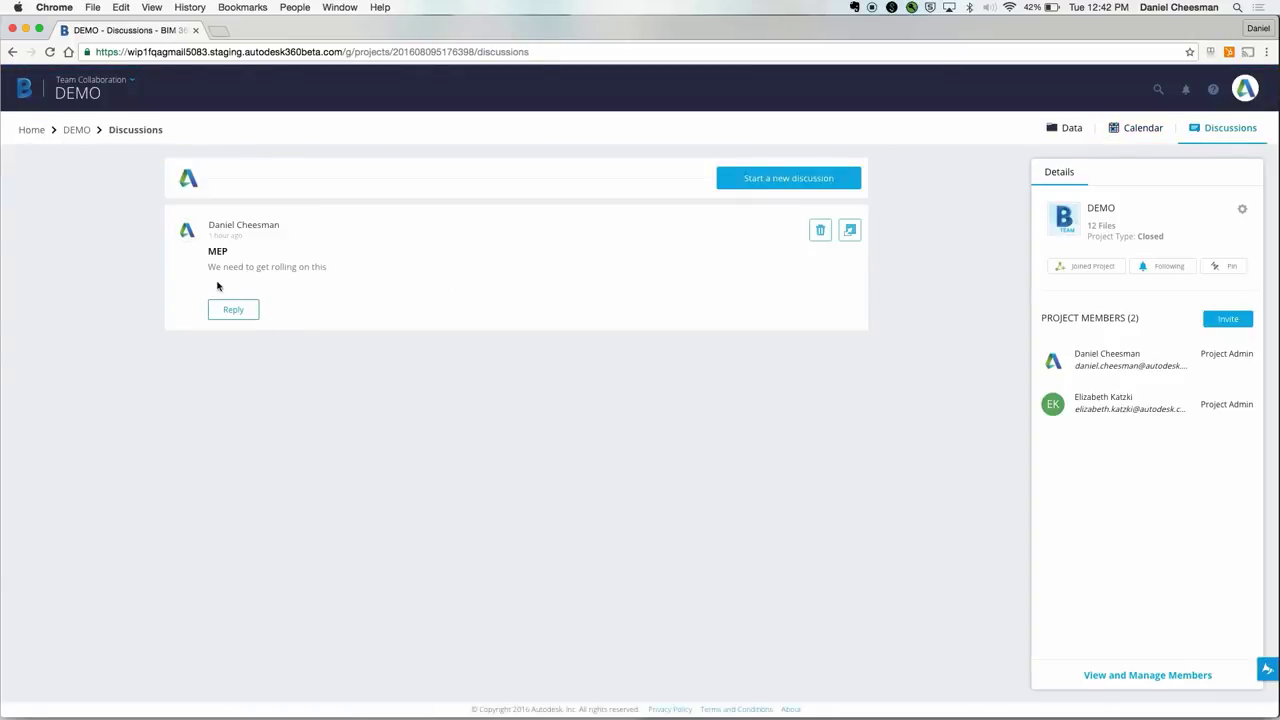
click(240, 311)
text(So)
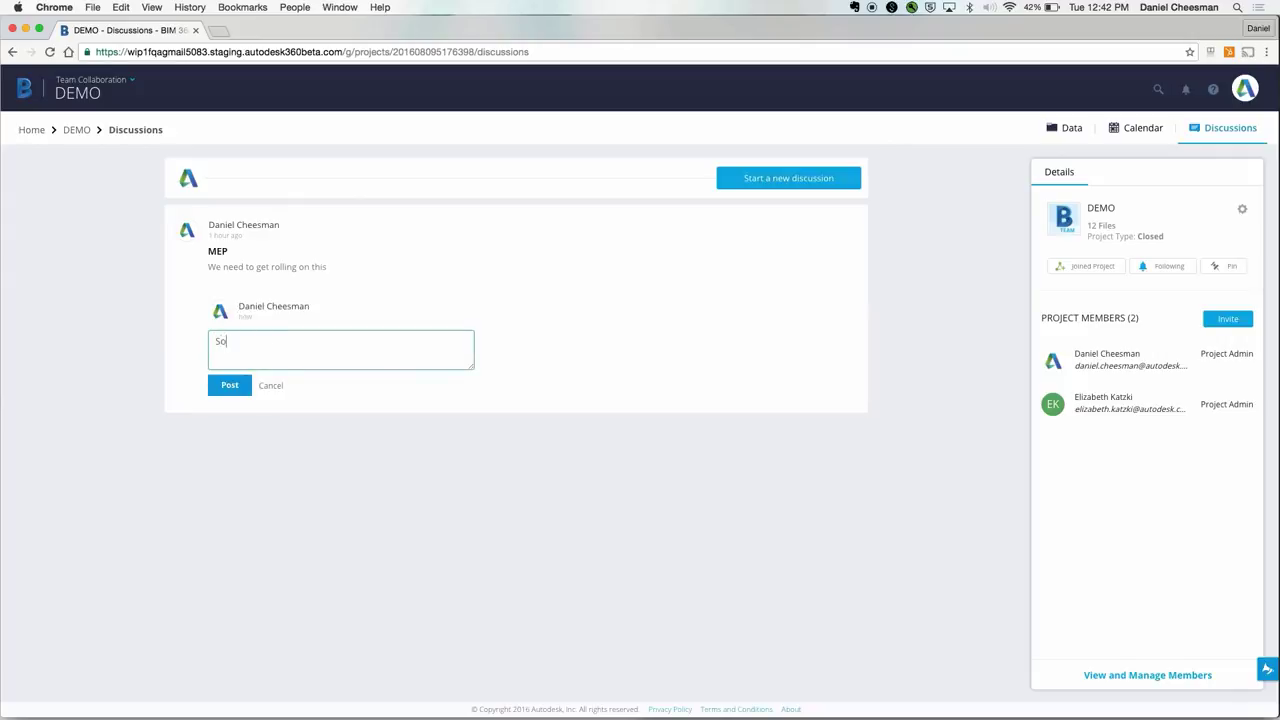
text(unds good)
click(216, 389)
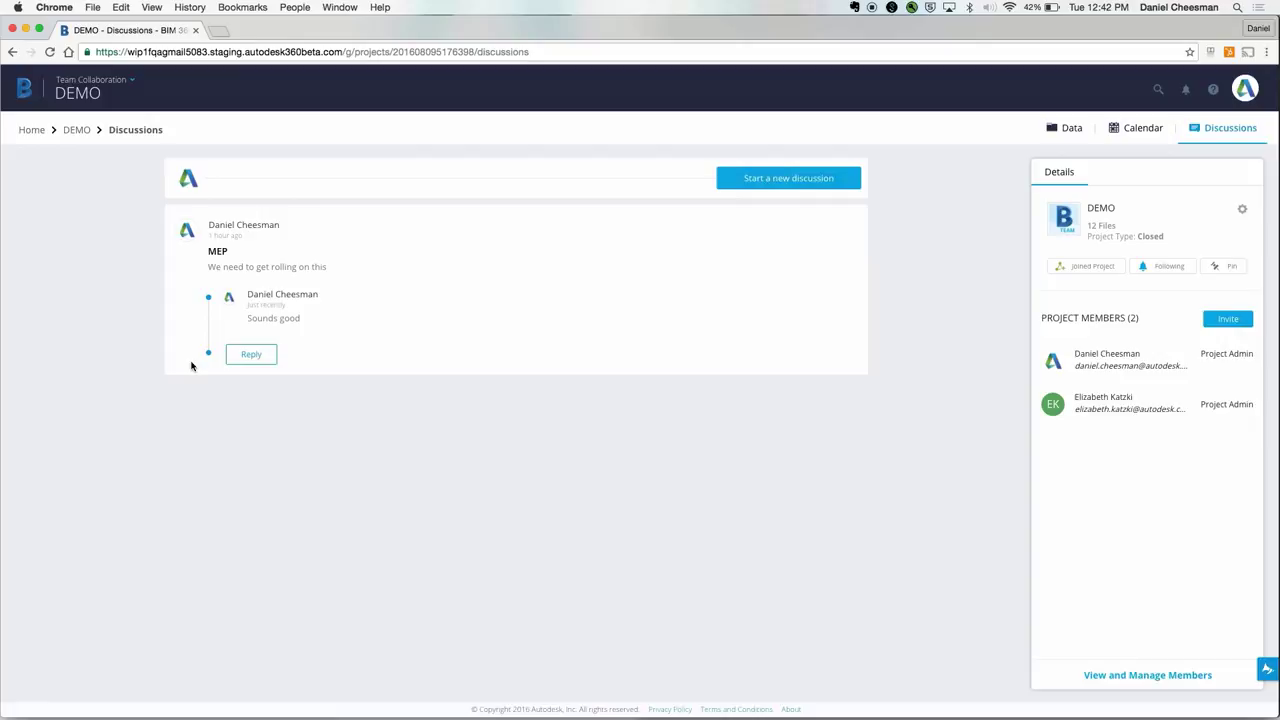
click(76, 130)
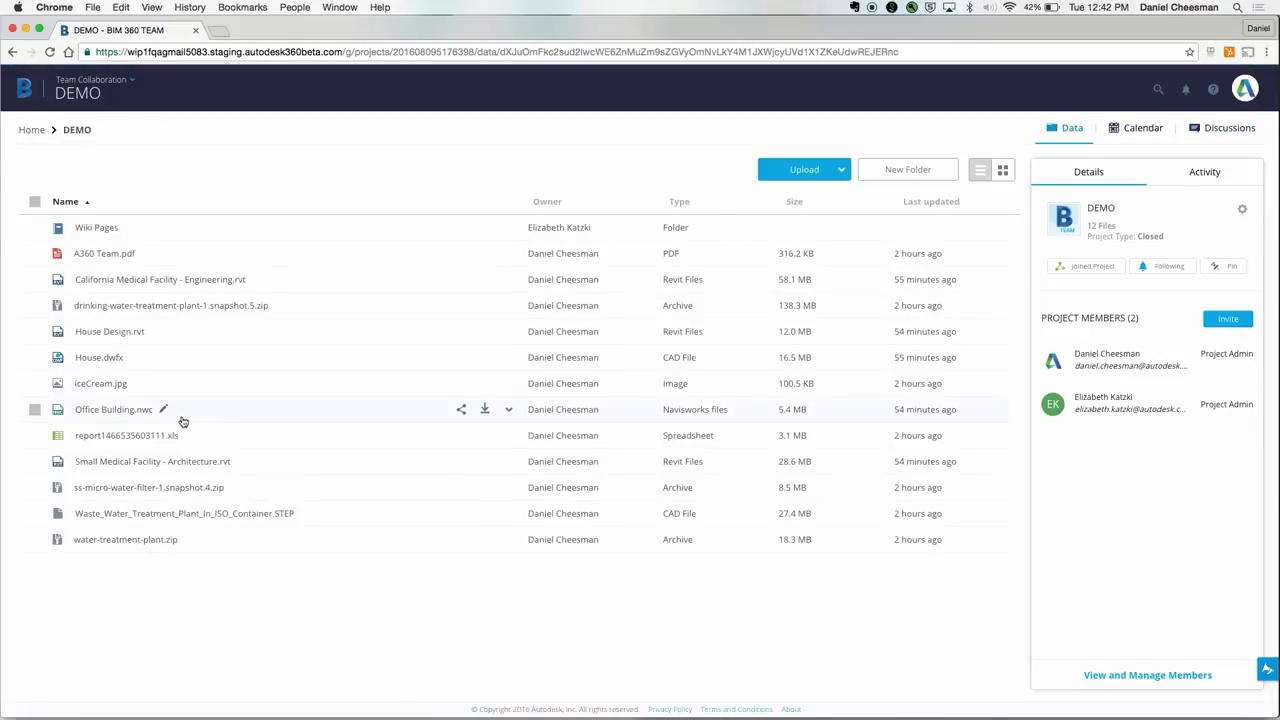
Step: Open Small Medical Facility - Architecture.rvt in the viewer and zoom in on the building
click(185, 468)
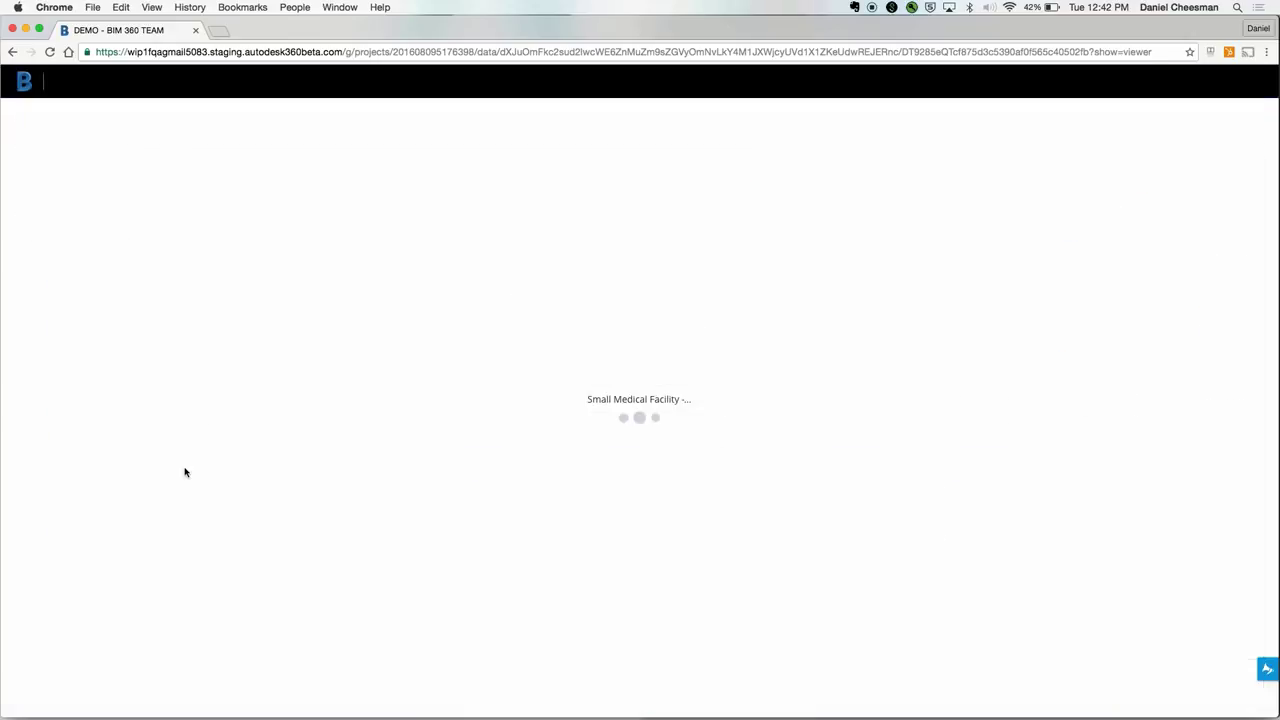
scroll(623, 428, up, 5)
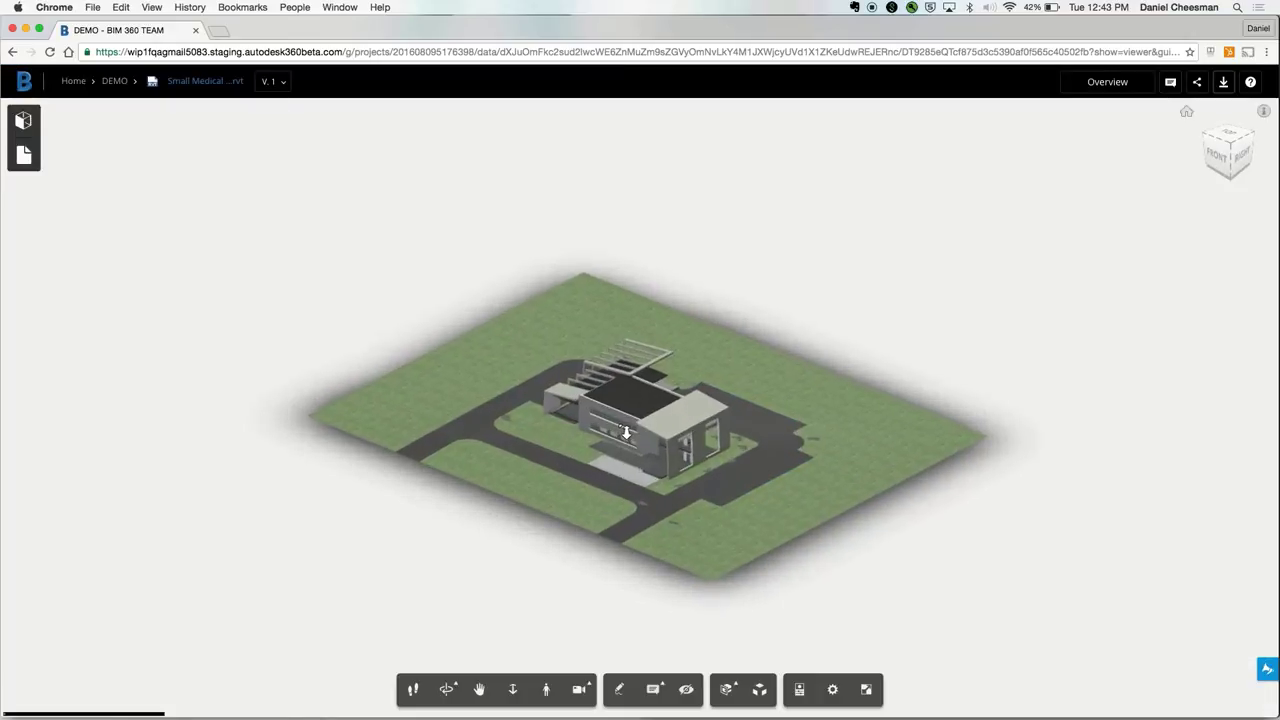
scroll(626, 434, up, 5)
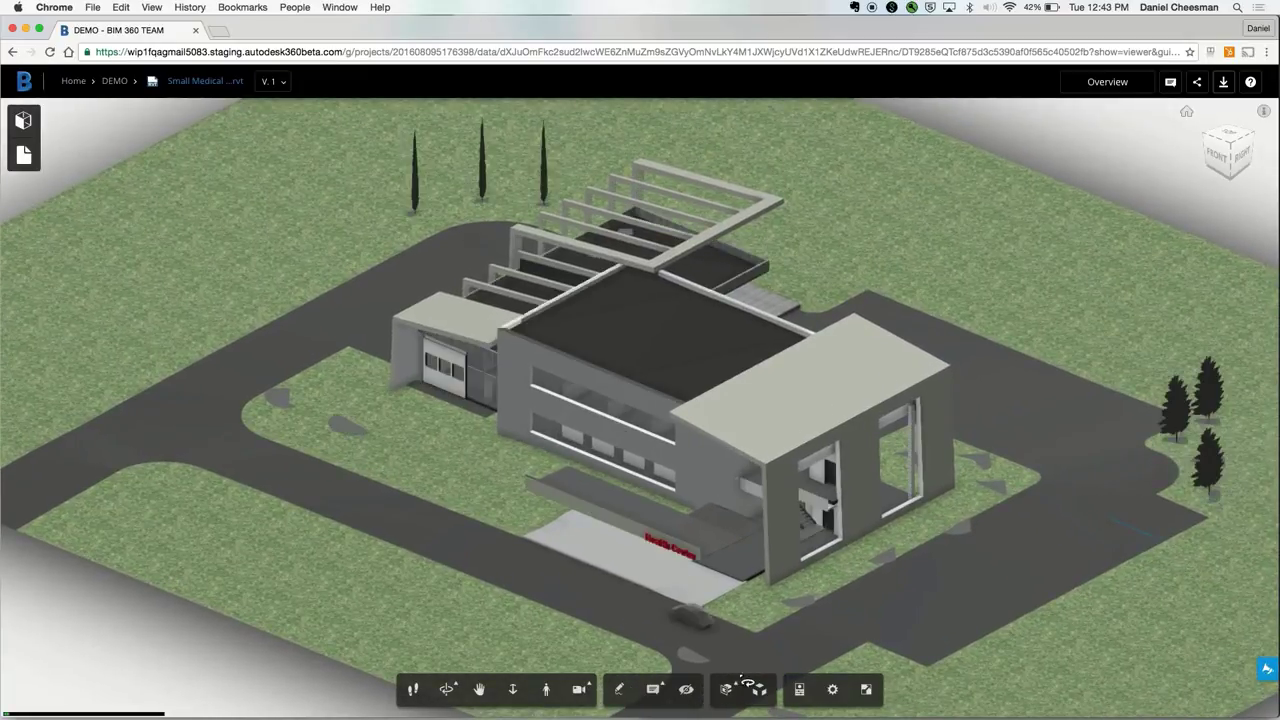
click(727, 689)
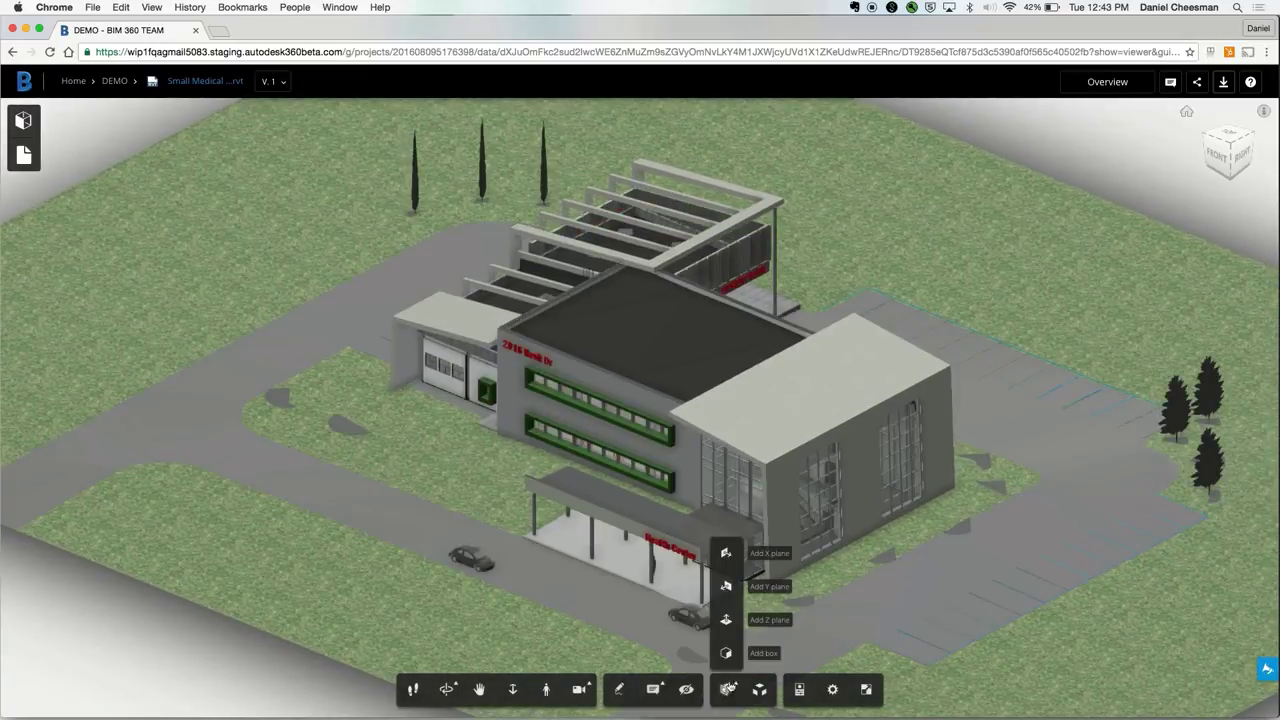
Step: Cut the building with horizontal and wall section planes, then remove the cut and enter first-person mode
click(727, 621)
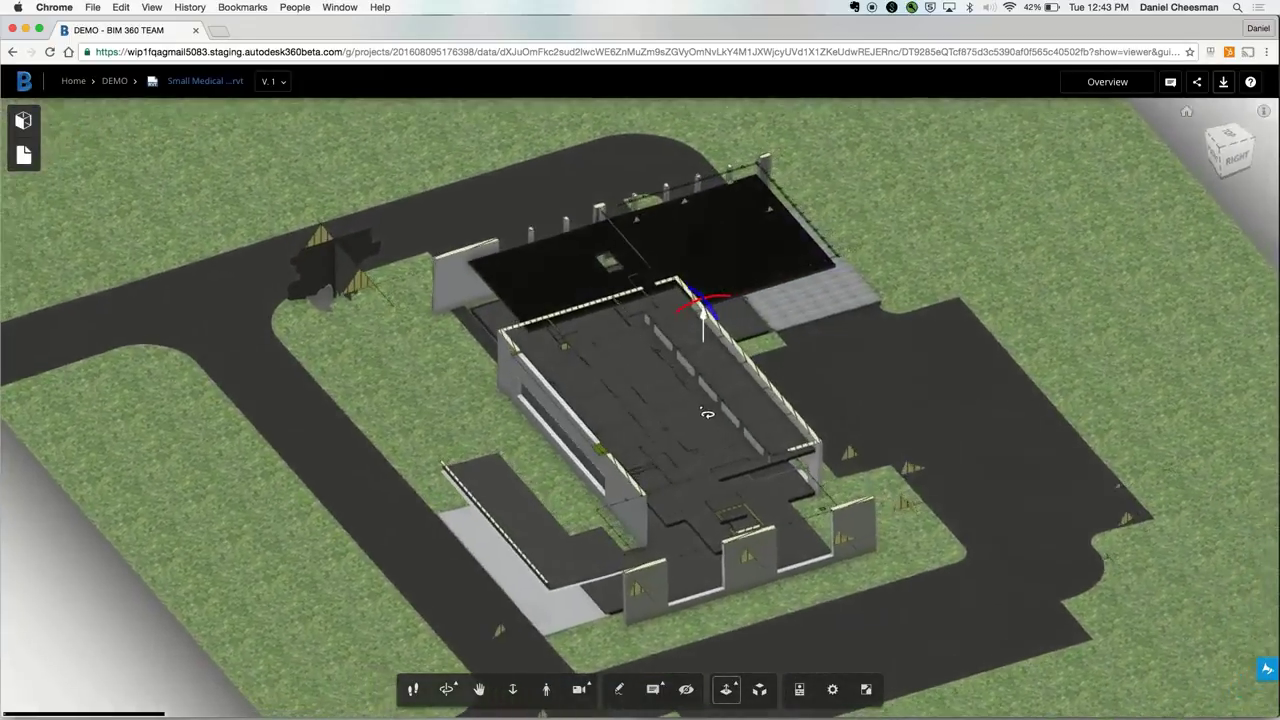
scroll(707, 412, up, 5)
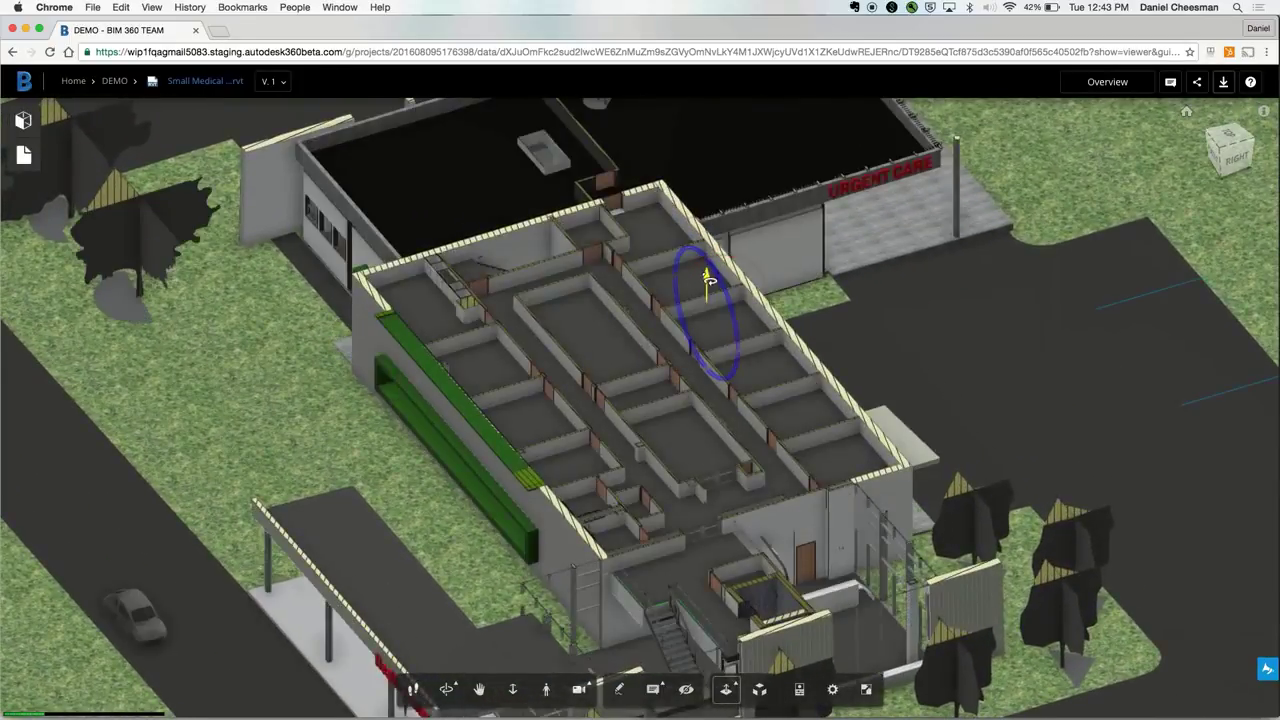
drag(707, 282, 704, 330)
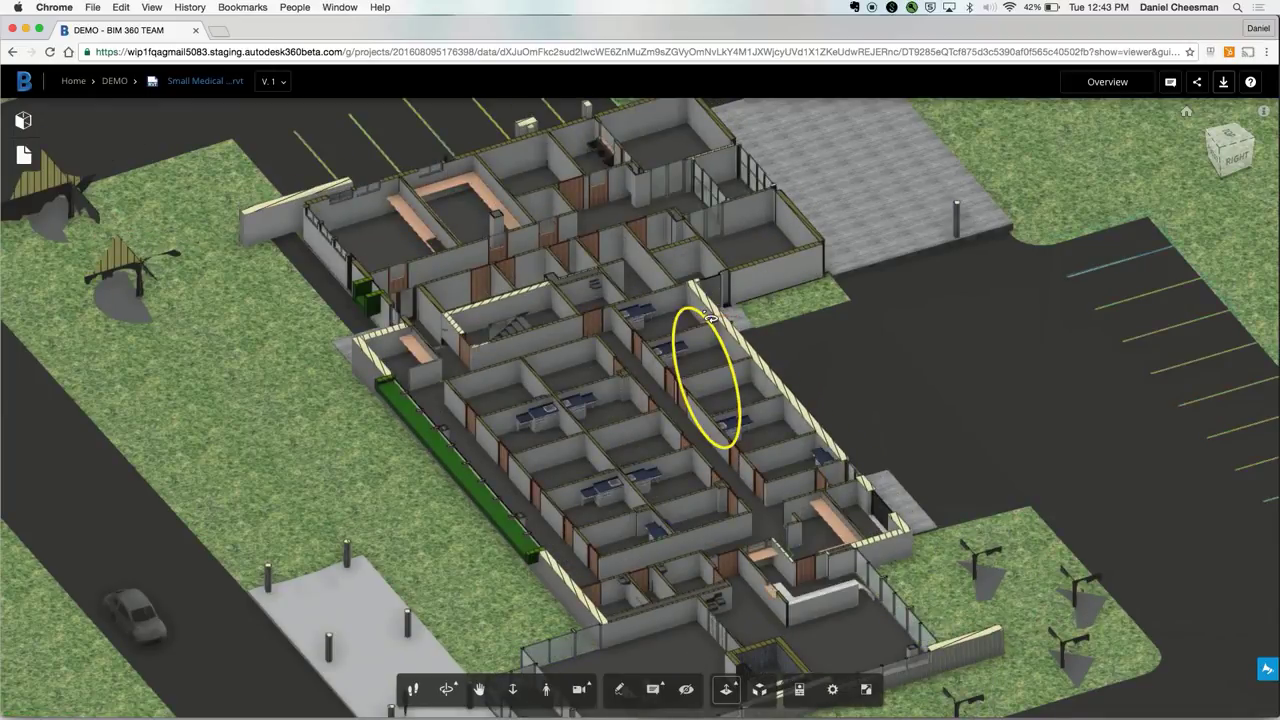
click(708, 318)
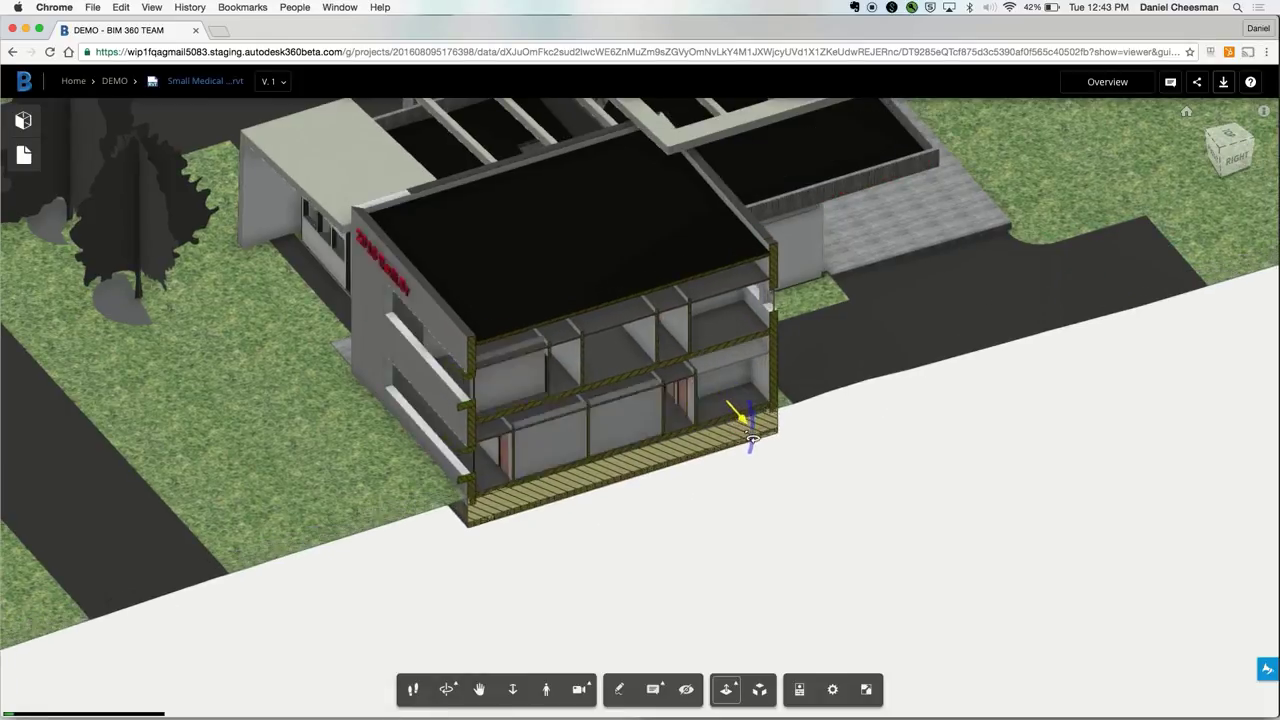
drag(752, 440, 760, 517)
click(726, 689)
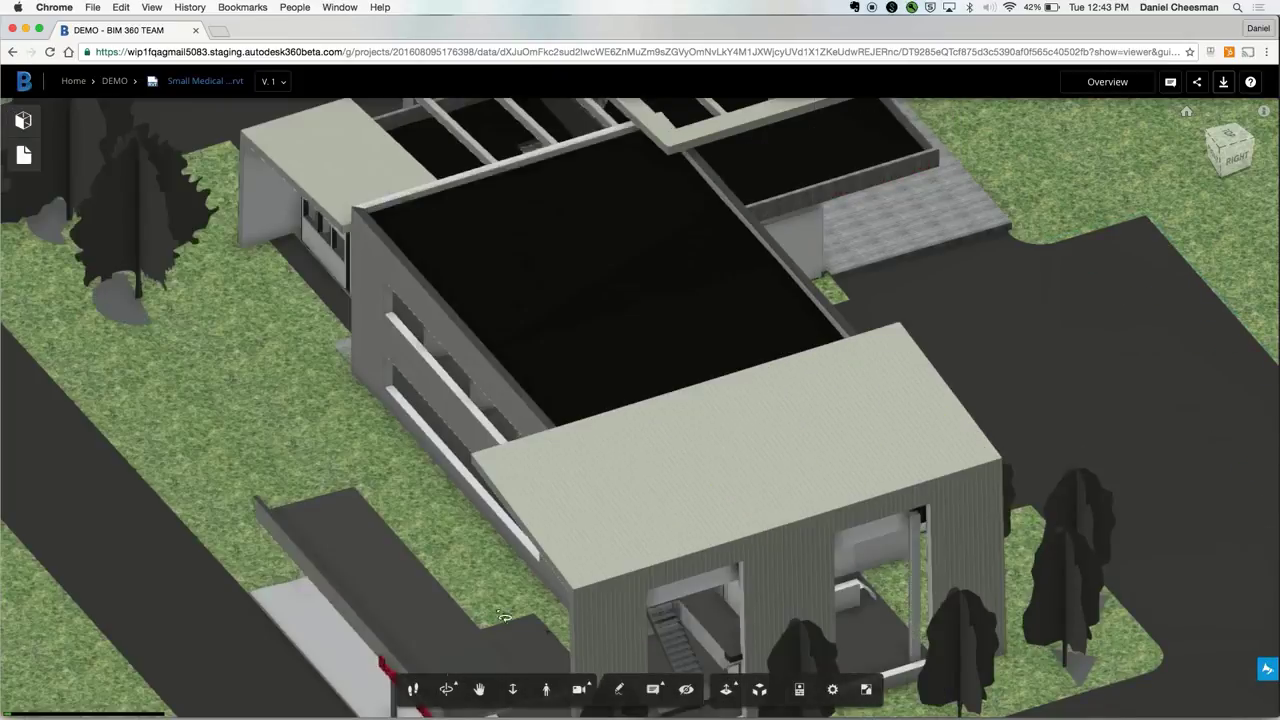
click(487, 405)
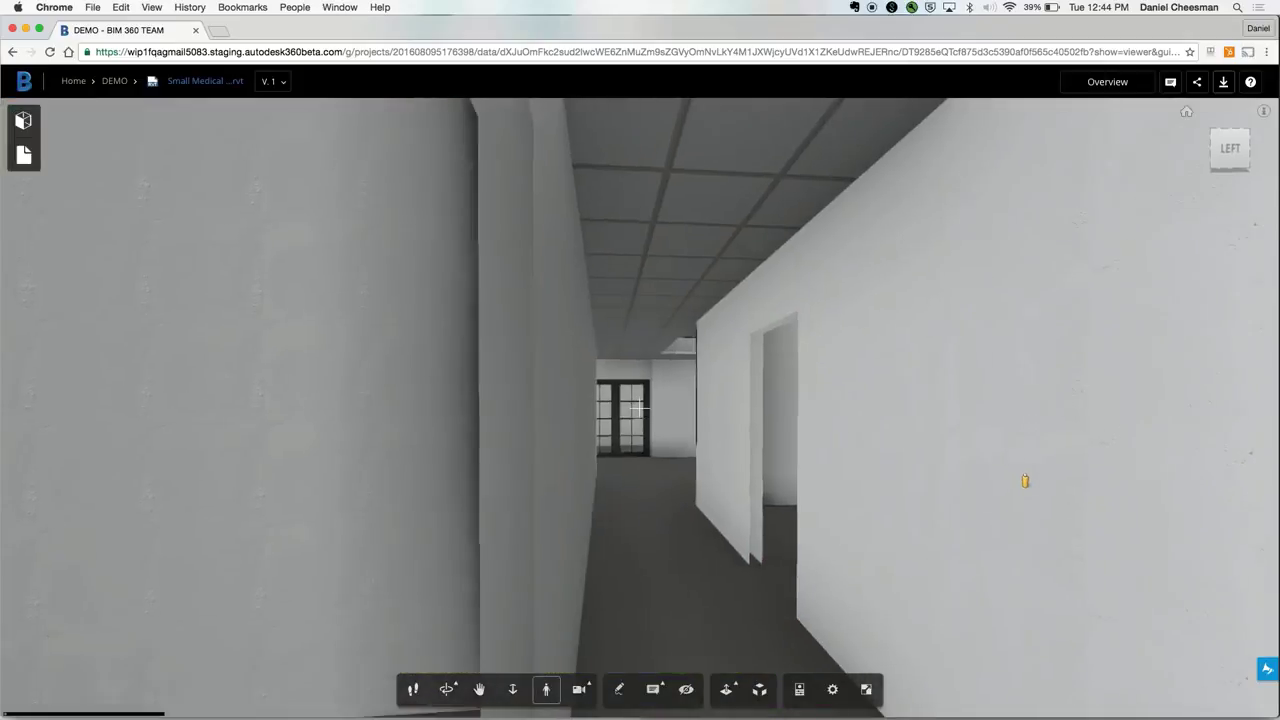
Step: Walk forward down the corridor toward the wooden door
key(w)
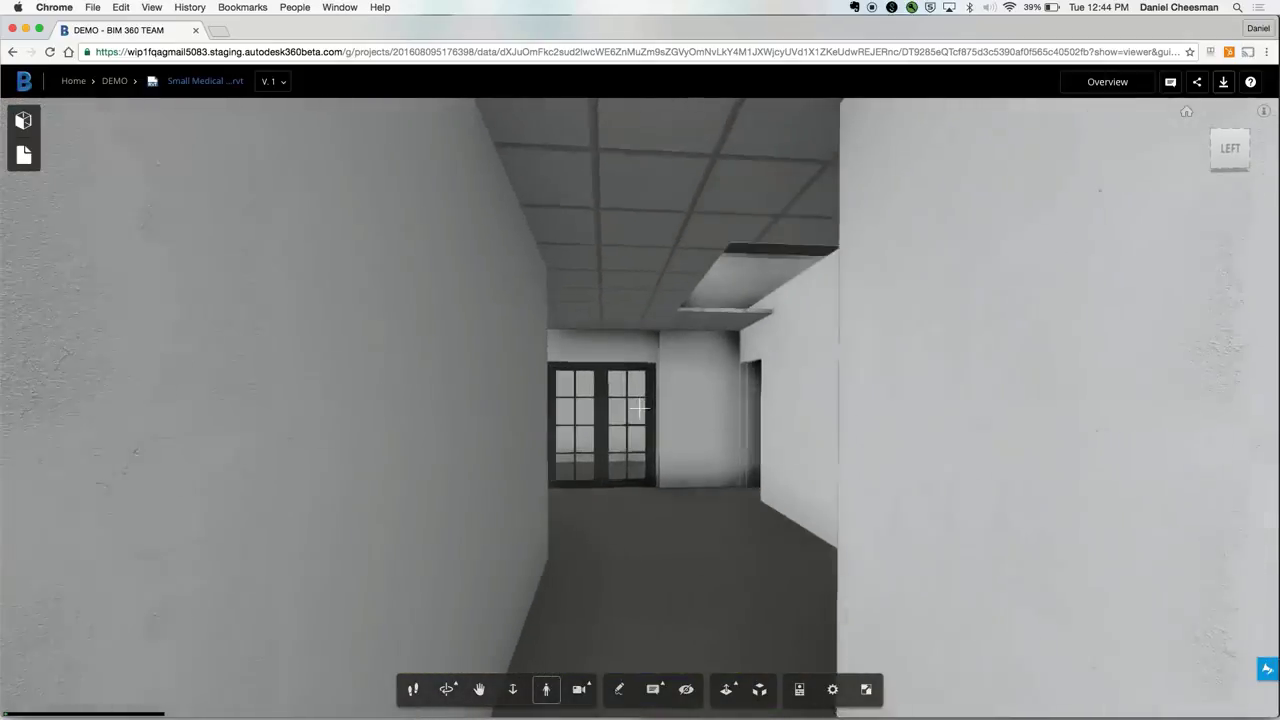
key(w)
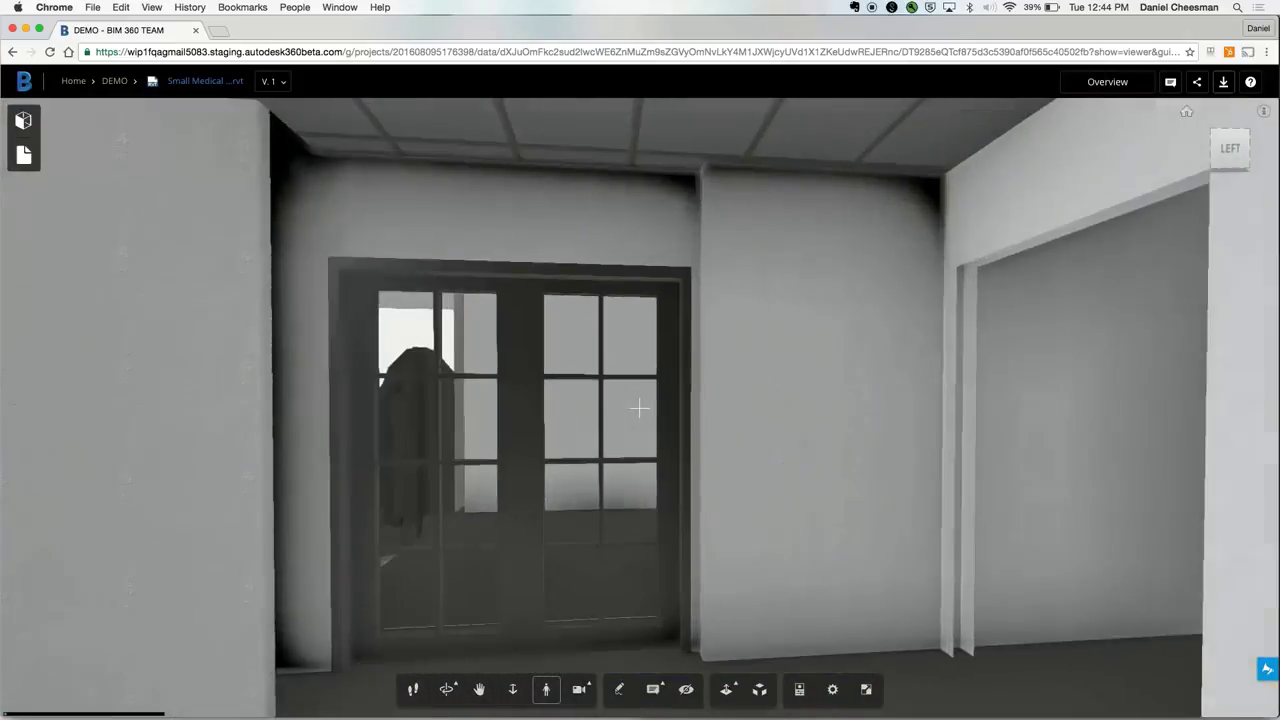
key(w)
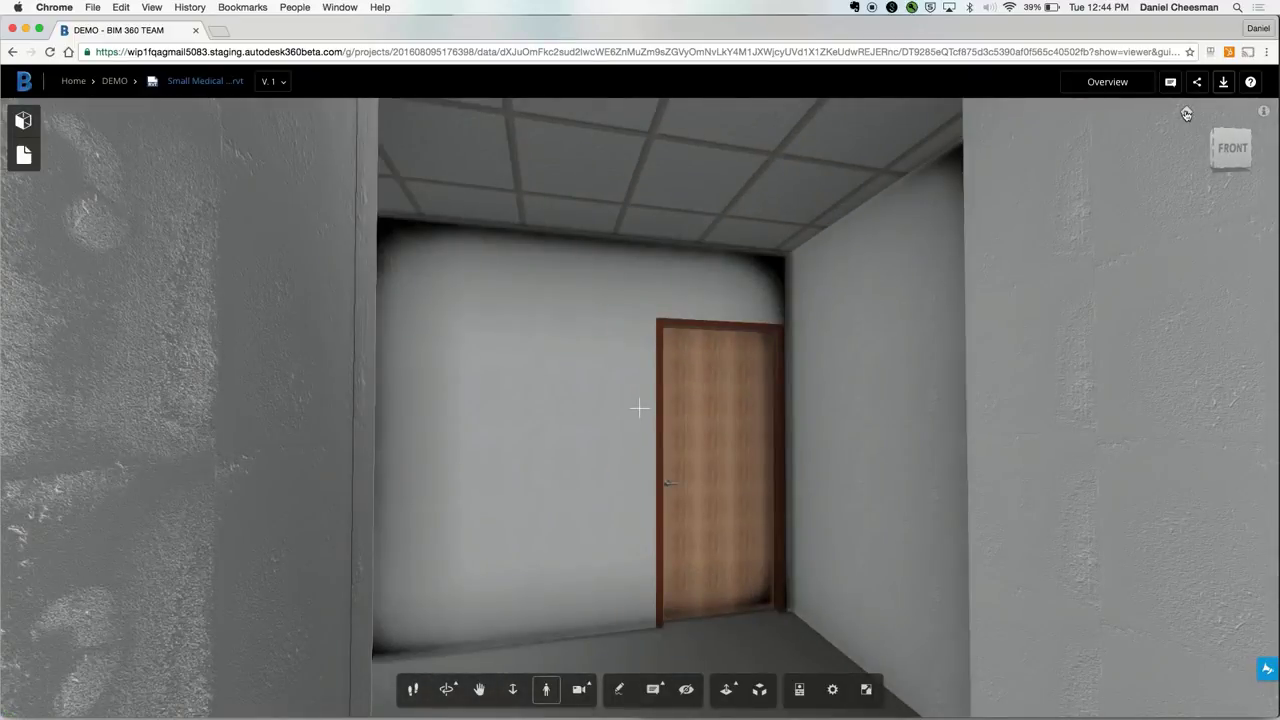
Step: Isolate the wooden door and display its properties
click(734, 464)
click(476, 689)
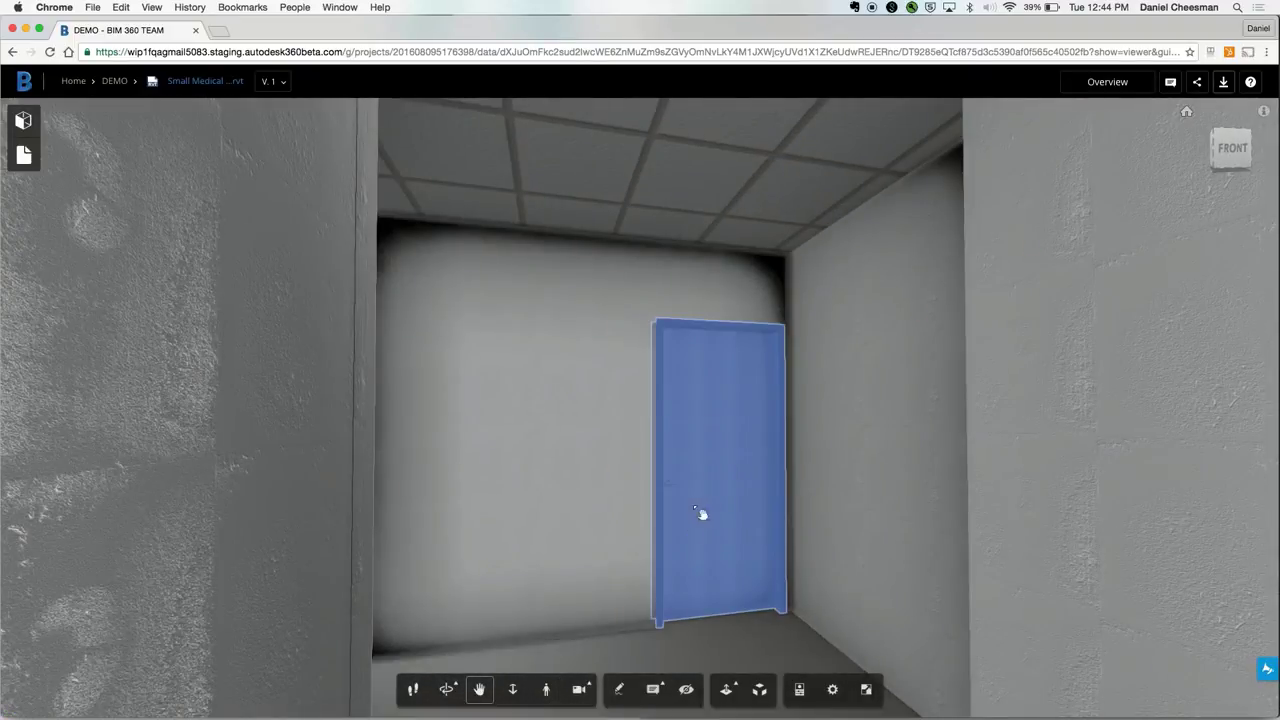
right_click(768, 446)
click(782, 450)
click(745, 455)
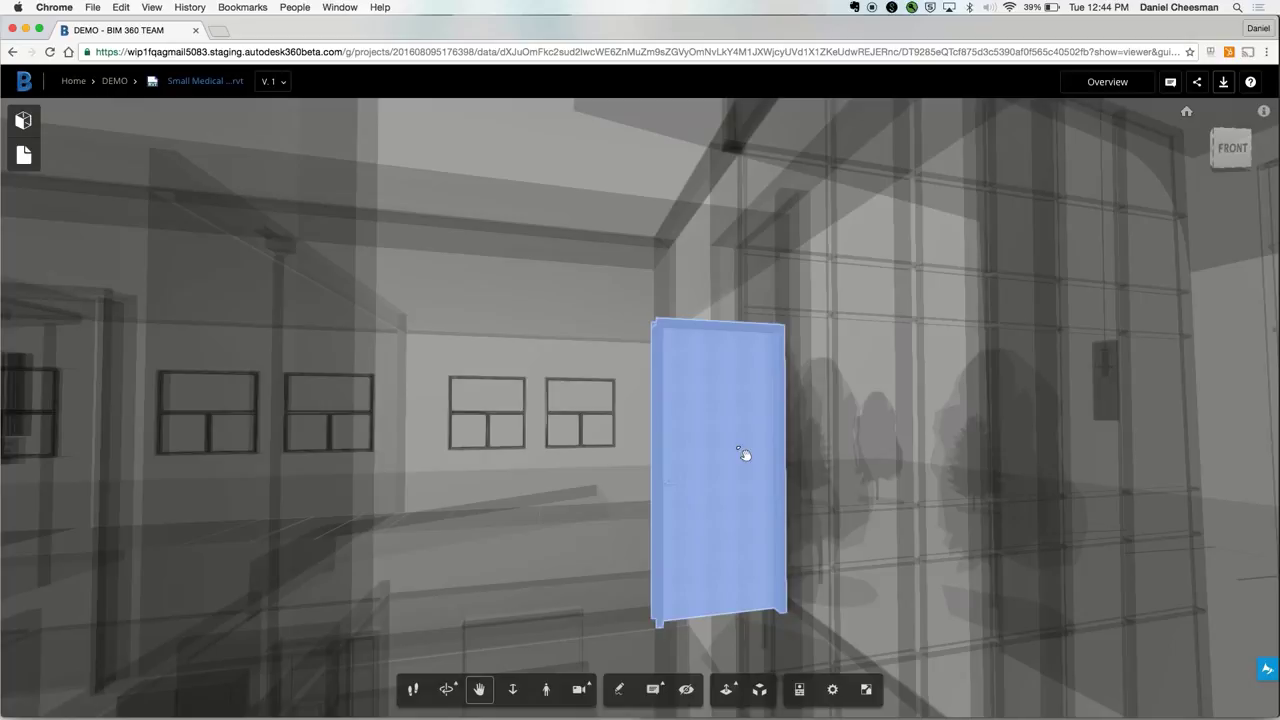
click(797, 689)
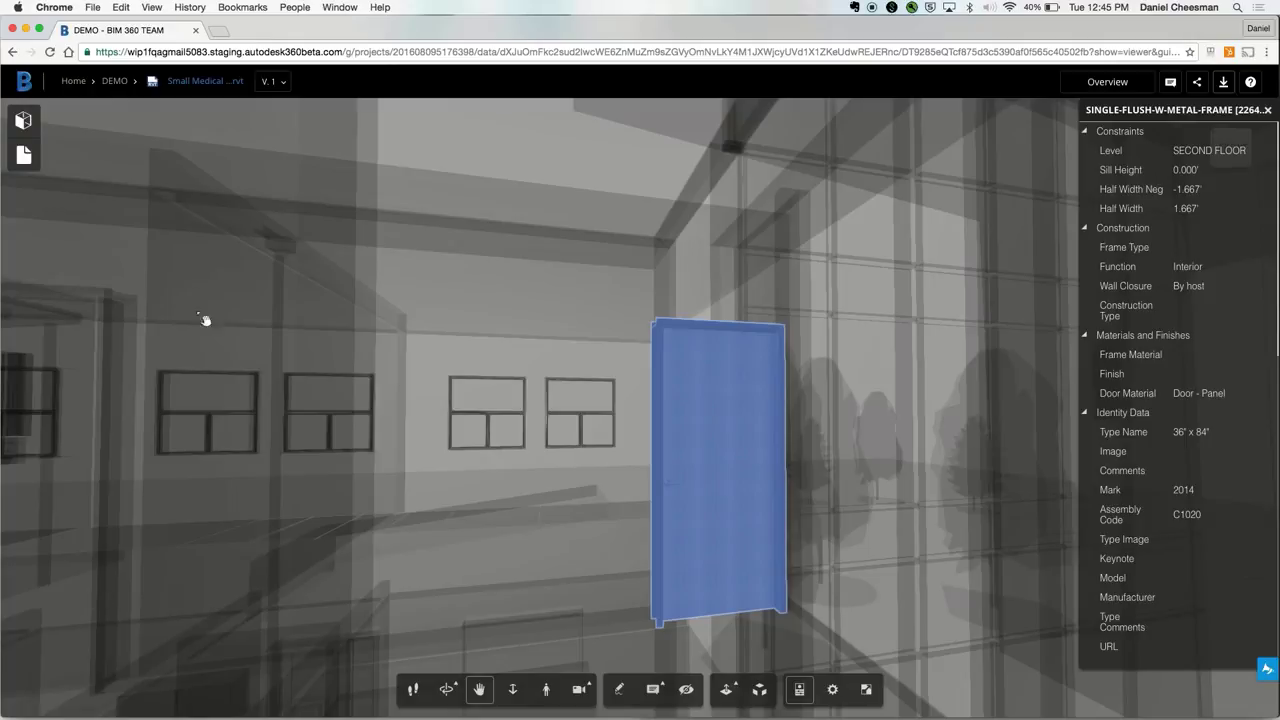
Step: Isolate the Doors category from the Model Browser and look around among the doors
click(24, 121)
click(67, 216)
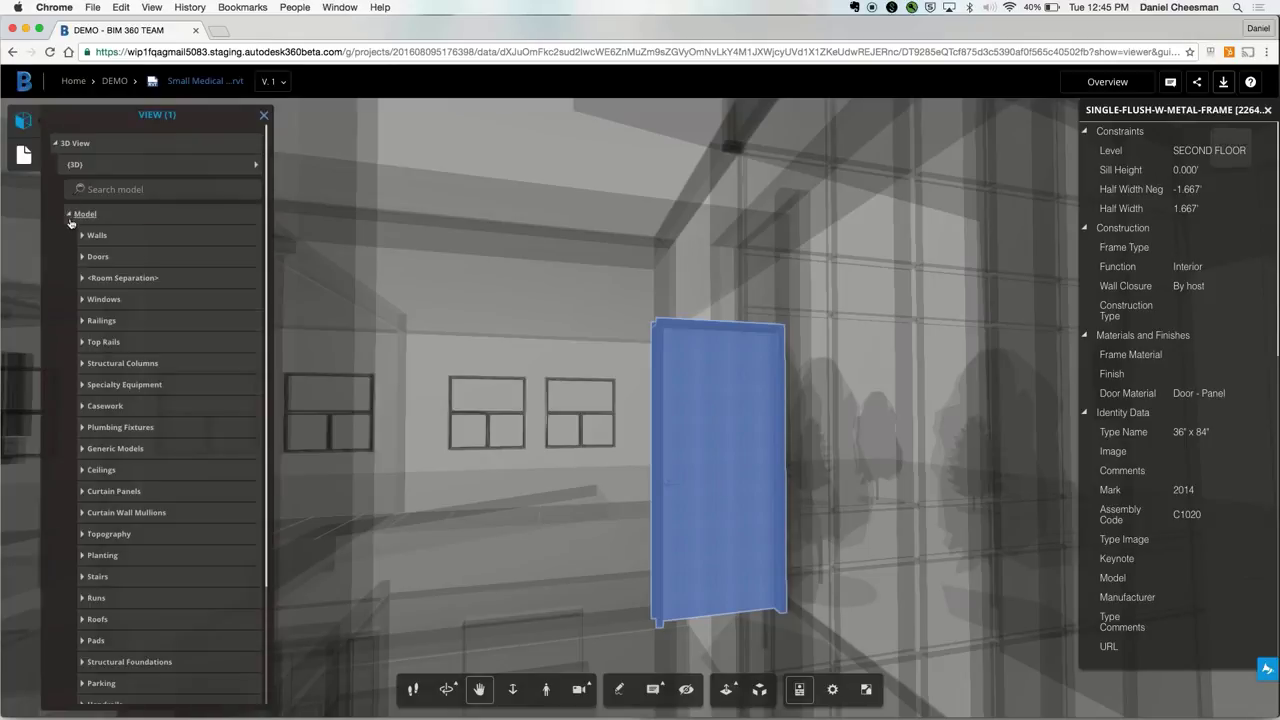
click(97, 256)
click(546, 689)
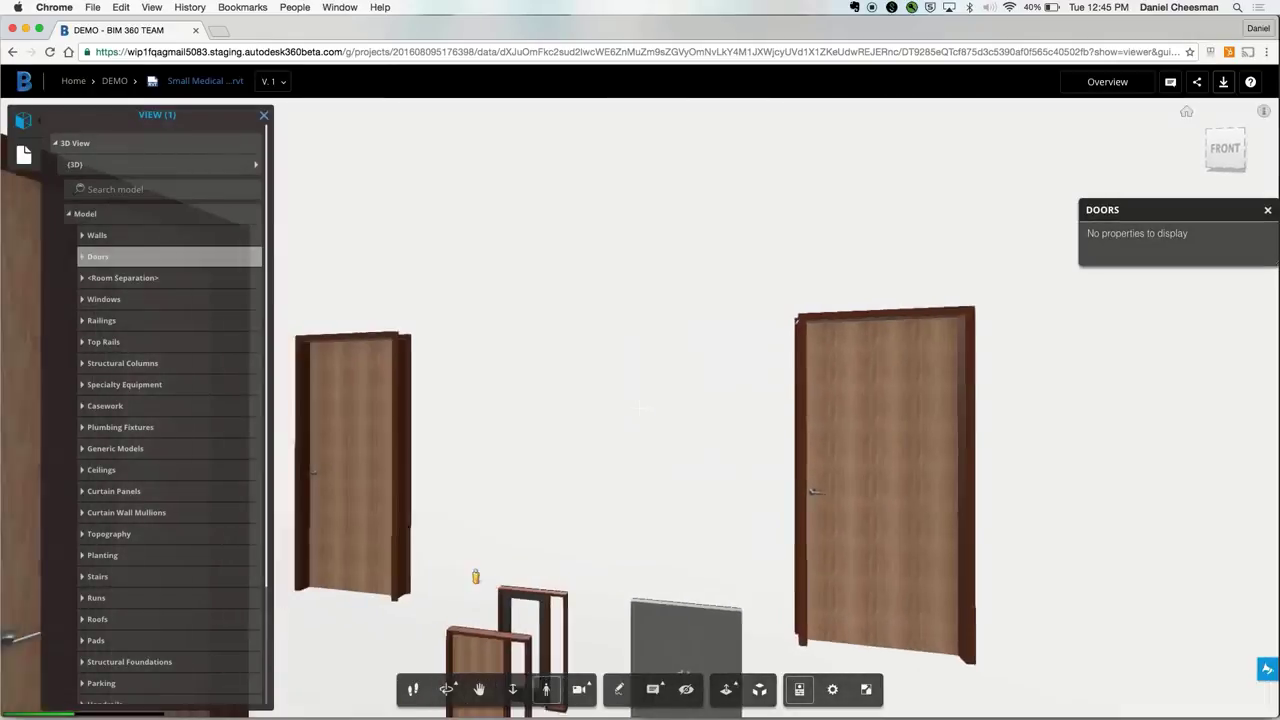
drag(600, 500, 241, 597)
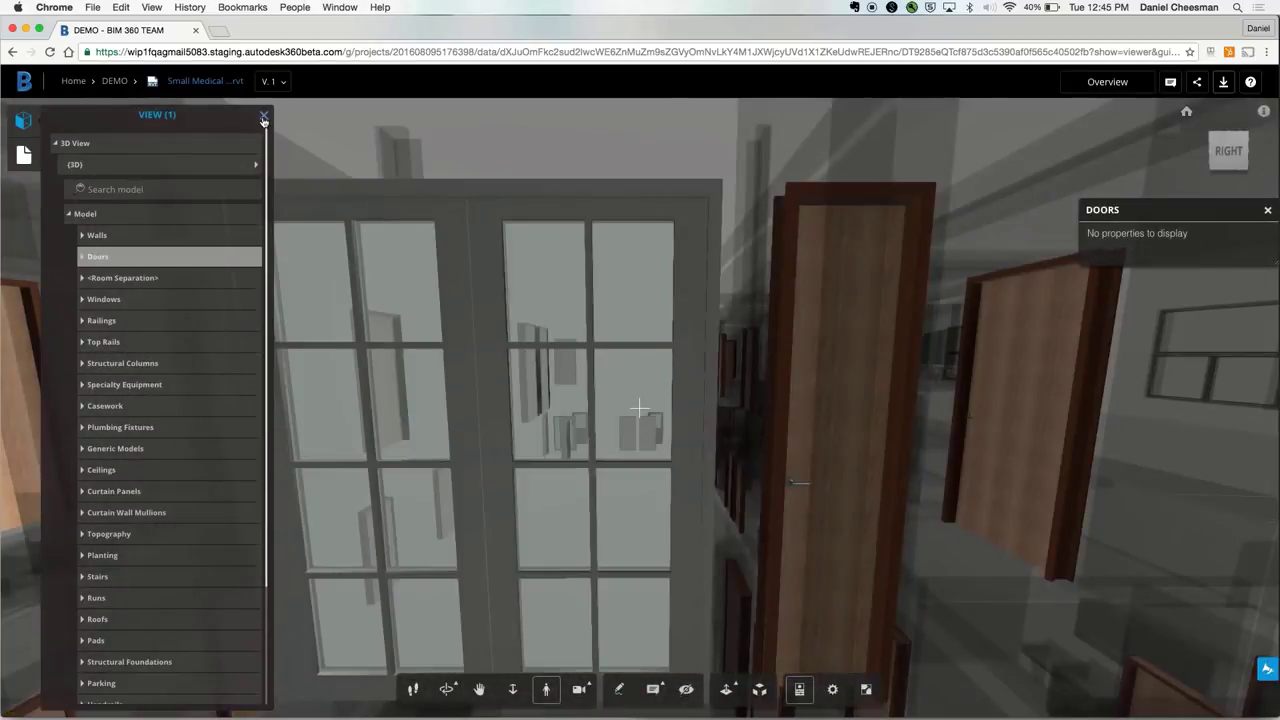
Step: Close the side panels, return to the home view, and show all objects again
click(264, 115)
click(1187, 115)
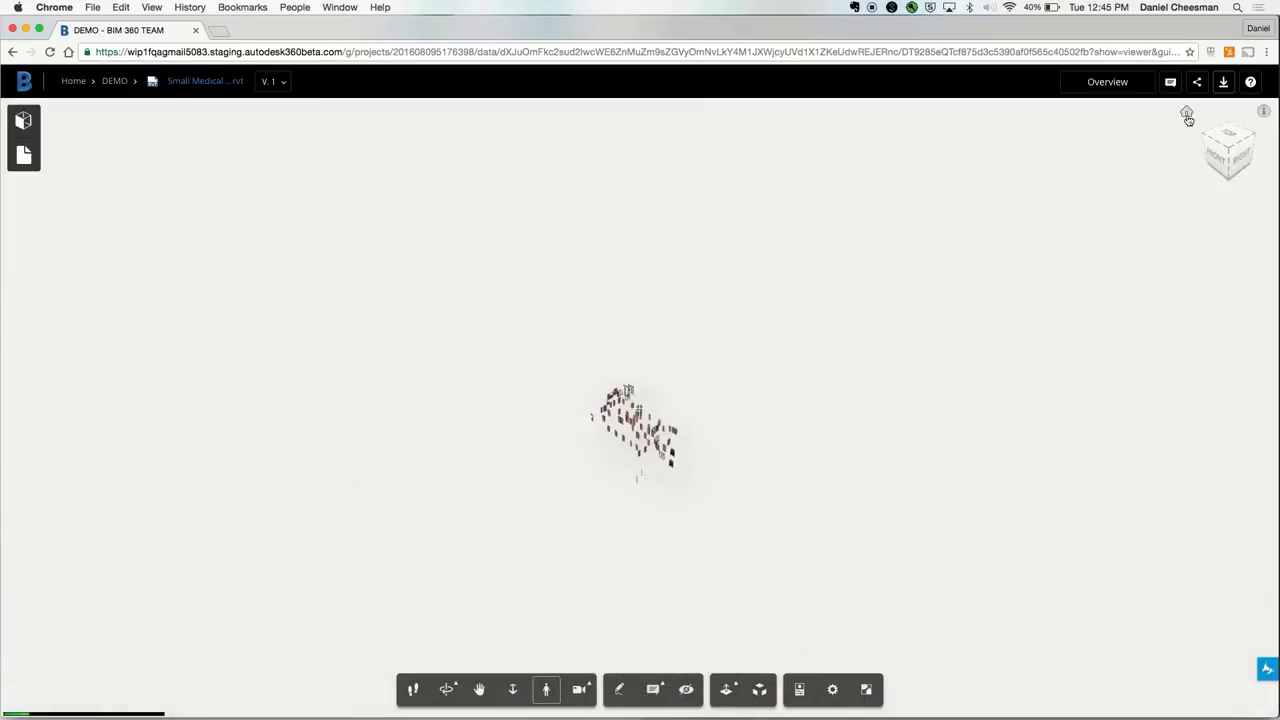
right_click(162, 236)
click(205, 239)
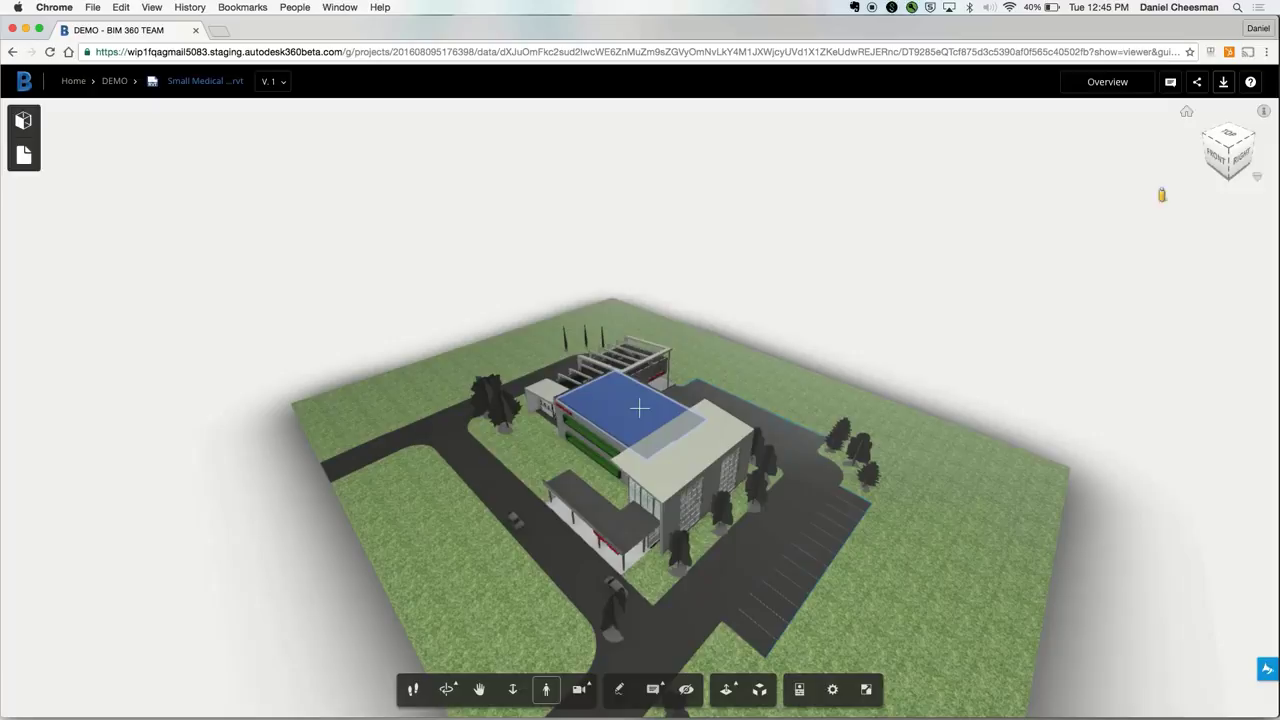
click(619, 689)
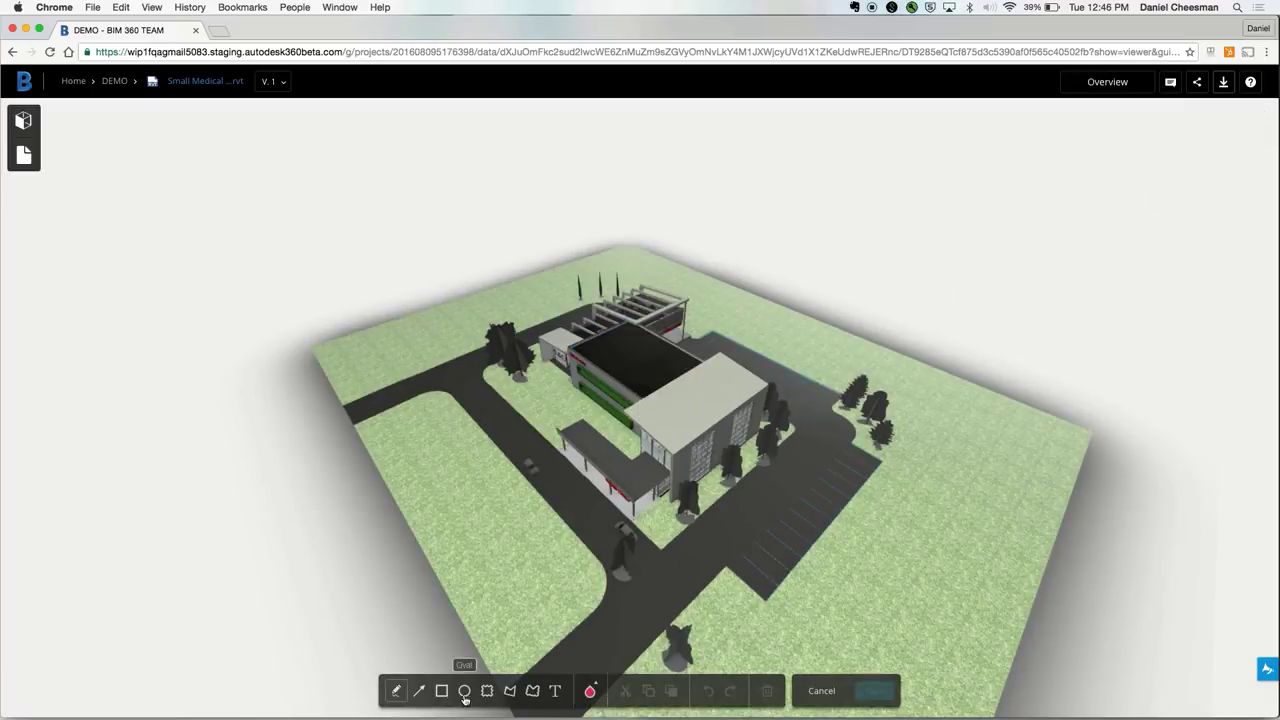
Step: Circle the entrance area, add the note 'Can we change the name of the hospital!?', and save the markup
drag(514, 395, 731, 538)
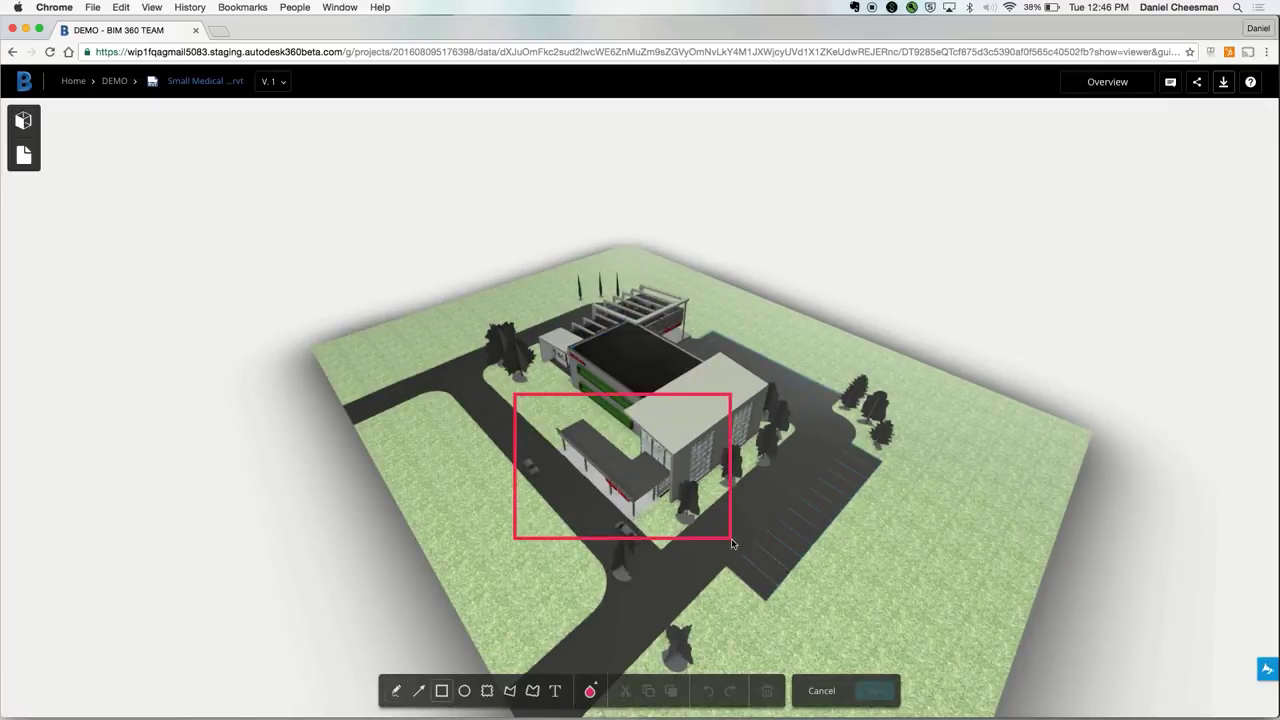
click(396, 690)
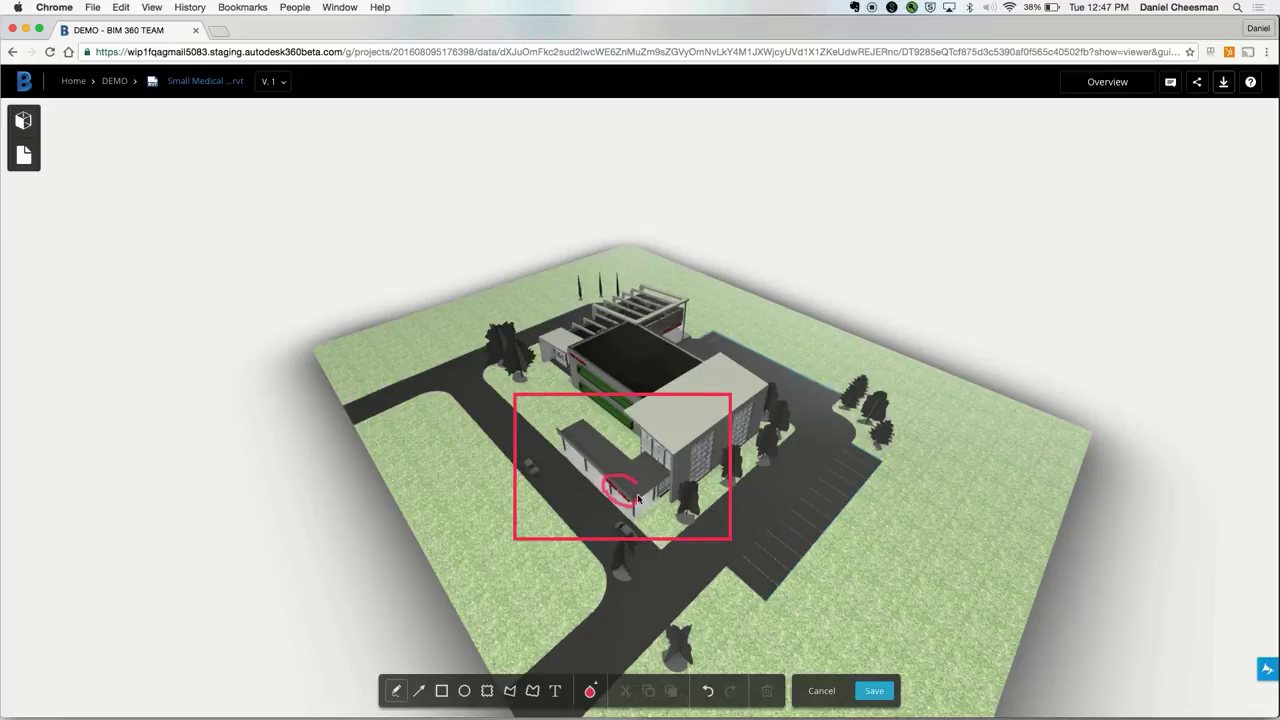
drag(638, 498, 634, 481)
click(555, 690)
click(618, 365)
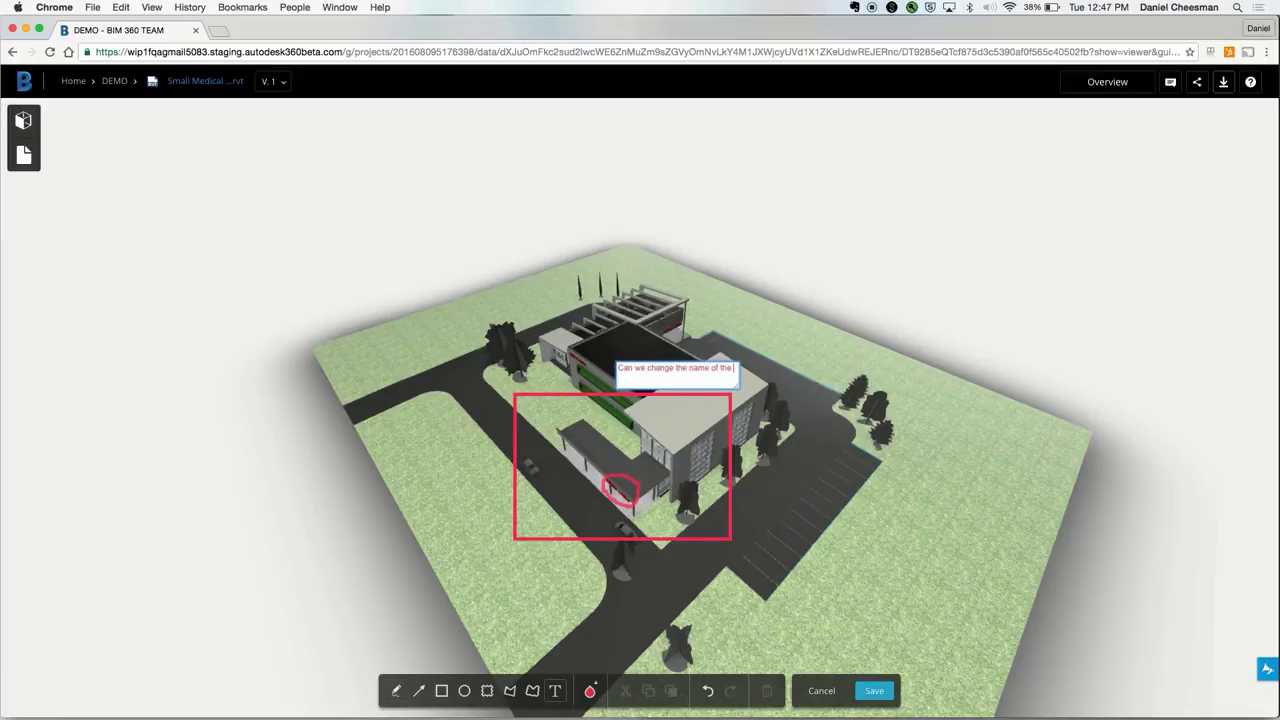
click(874, 690)
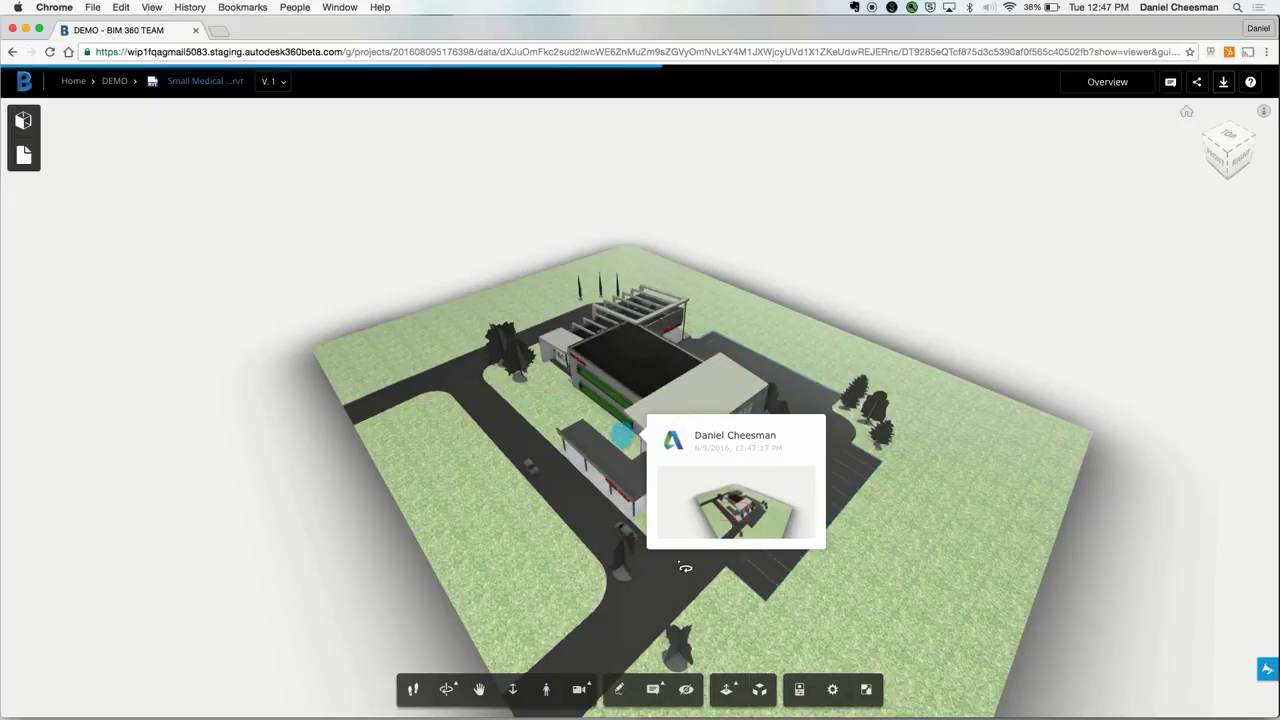
drag(722, 481, 578, 553)
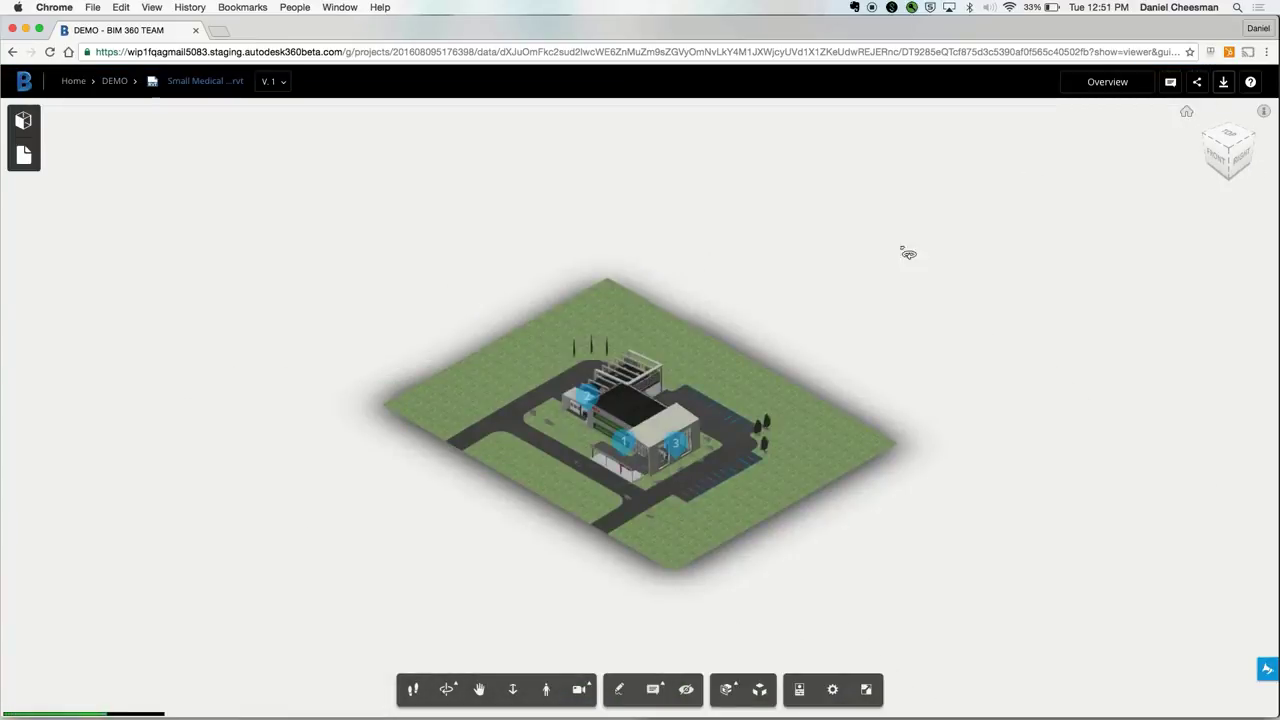
Step: Review markup pin 2's saved view and comment, then close the comment card
click(586, 396)
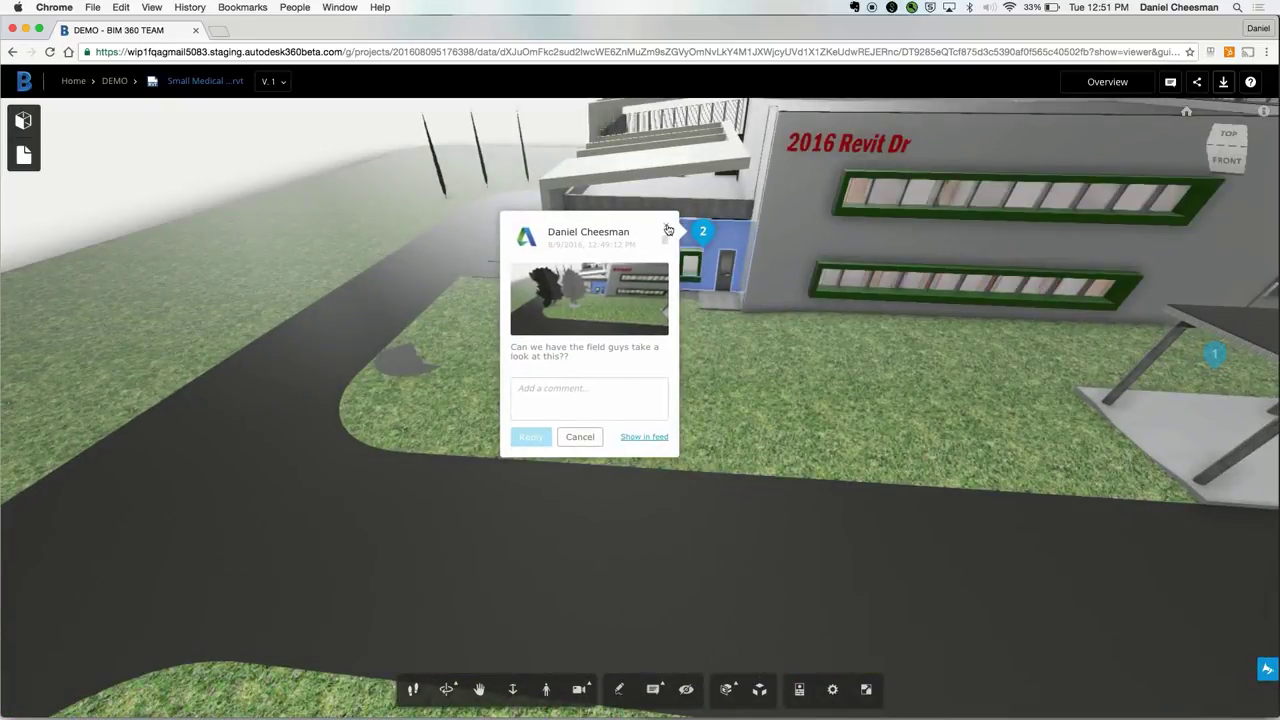
click(668, 230)
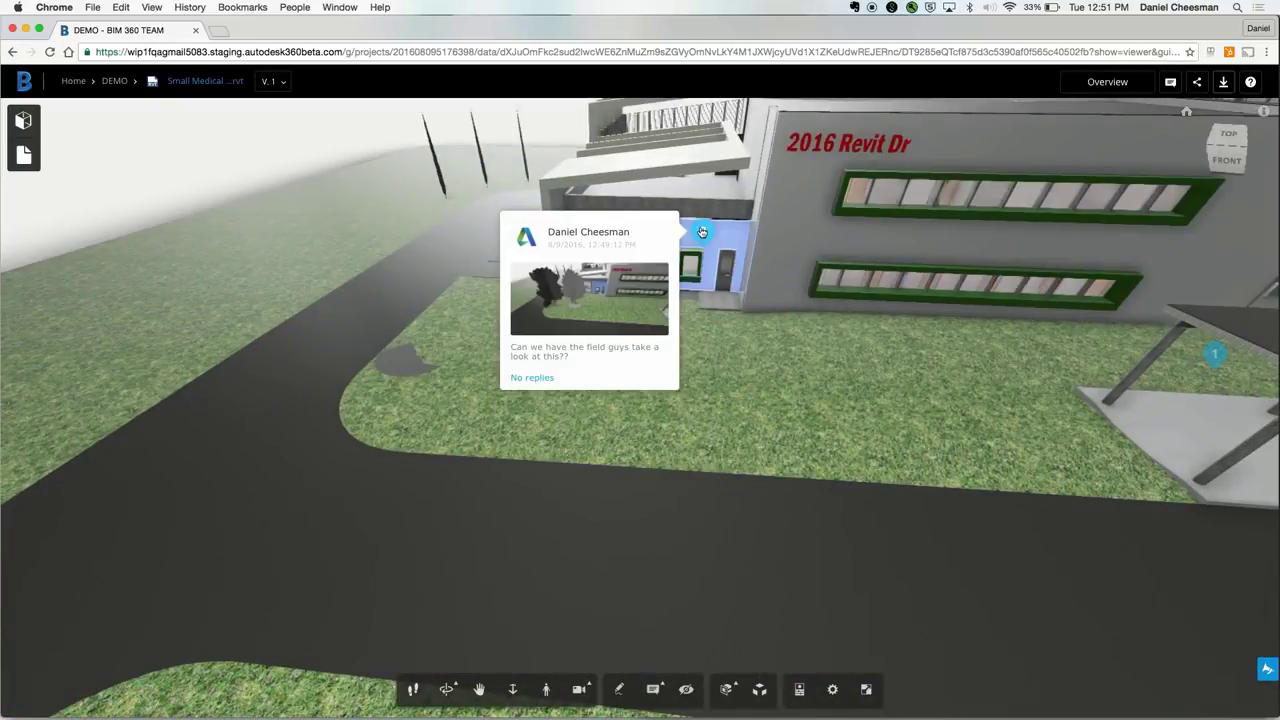
click(702, 232)
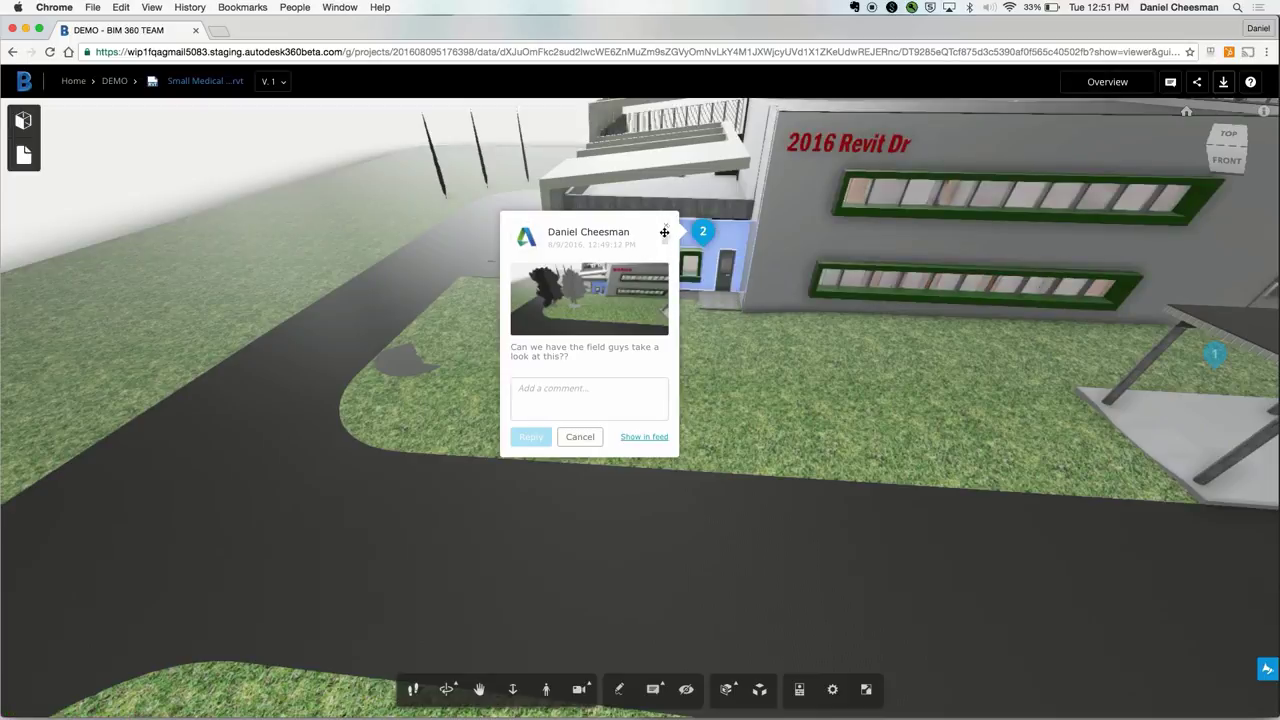
click(668, 231)
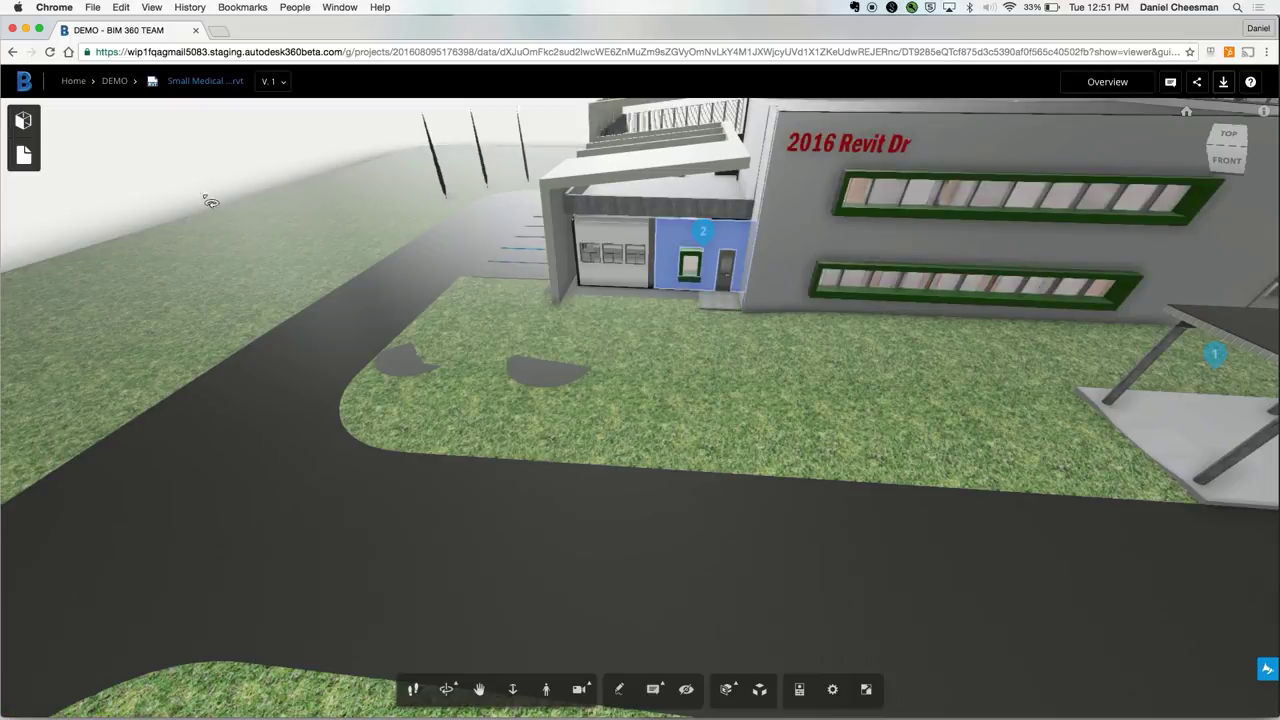
Step: Display the A101 - GROUND FLOOR sheet and zoom in around the exam rooms
click(24, 156)
click(83, 187)
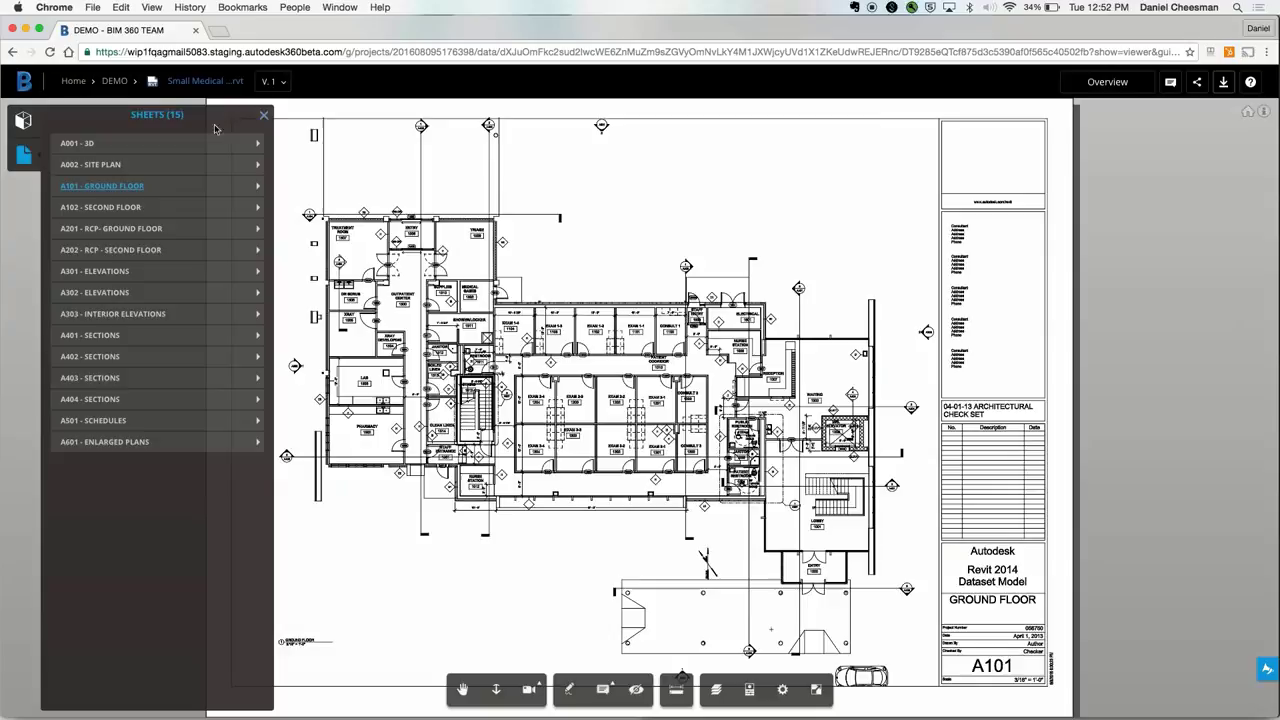
click(265, 119)
scroll(597, 354, up, 5)
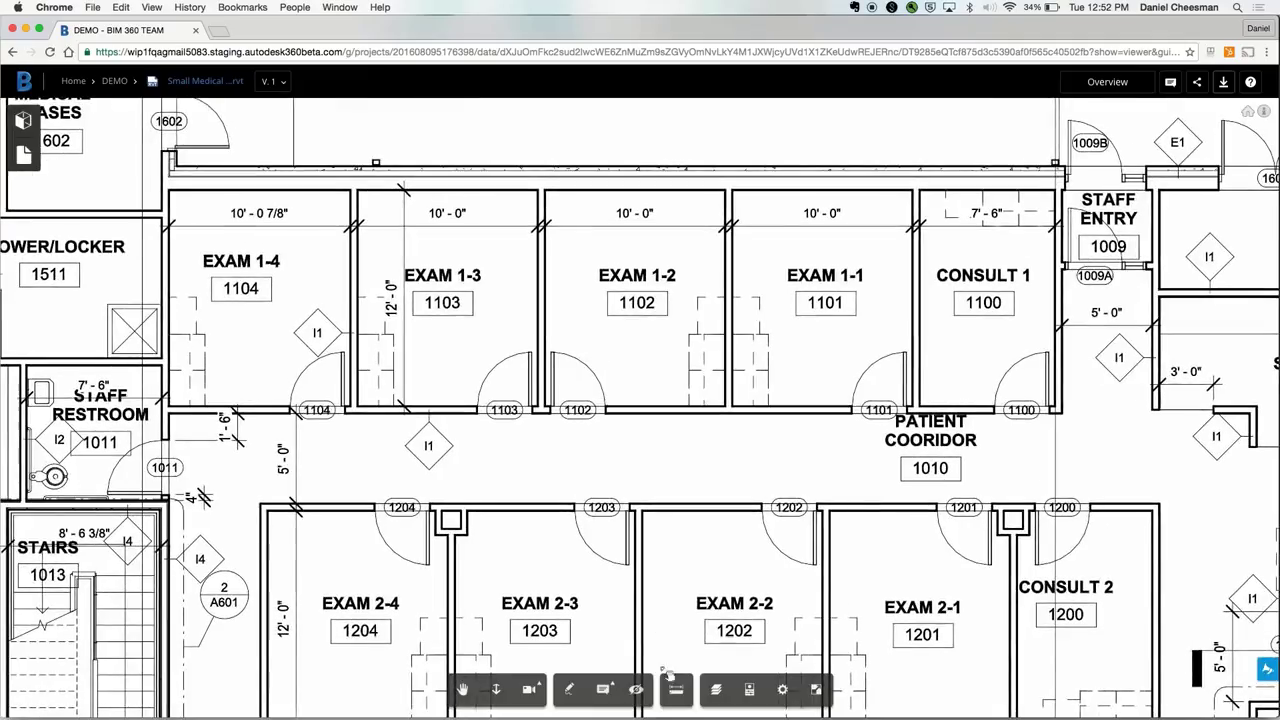
Step: Measure the 90° angle between the two adjoining walls of exam room 1-2
click(674, 687)
click(553, 201)
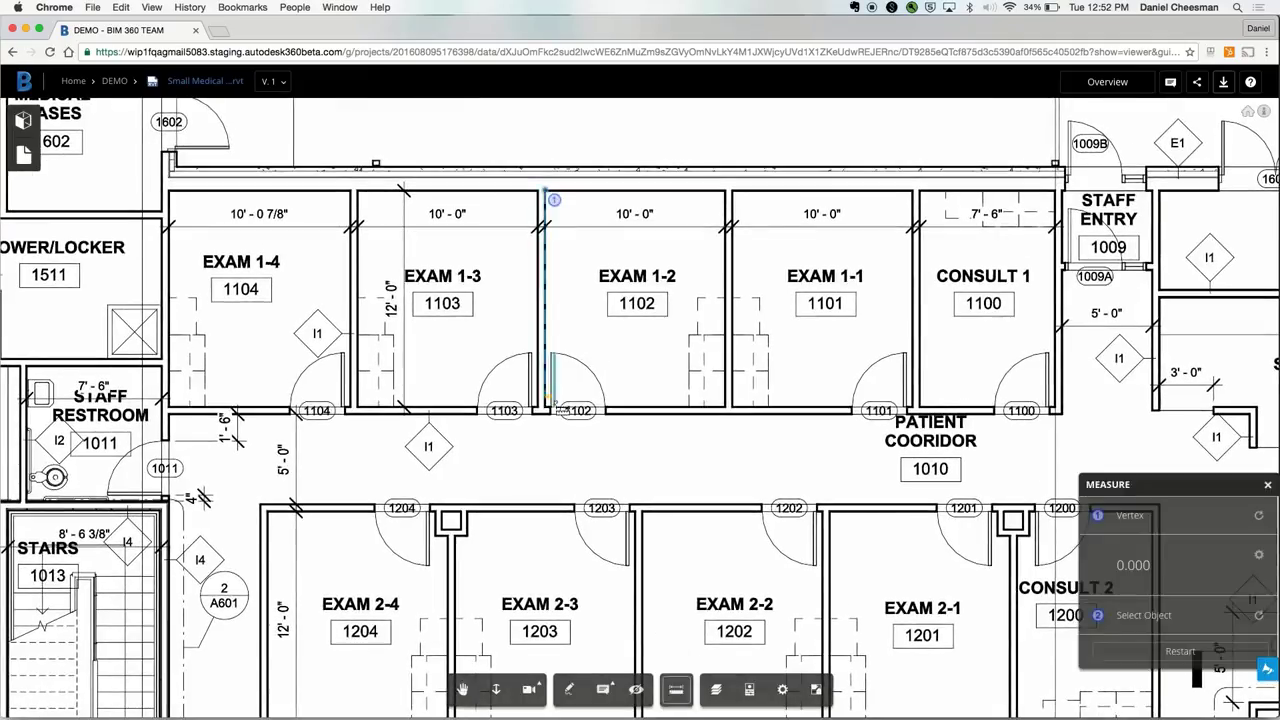
click(549, 405)
click(600, 192)
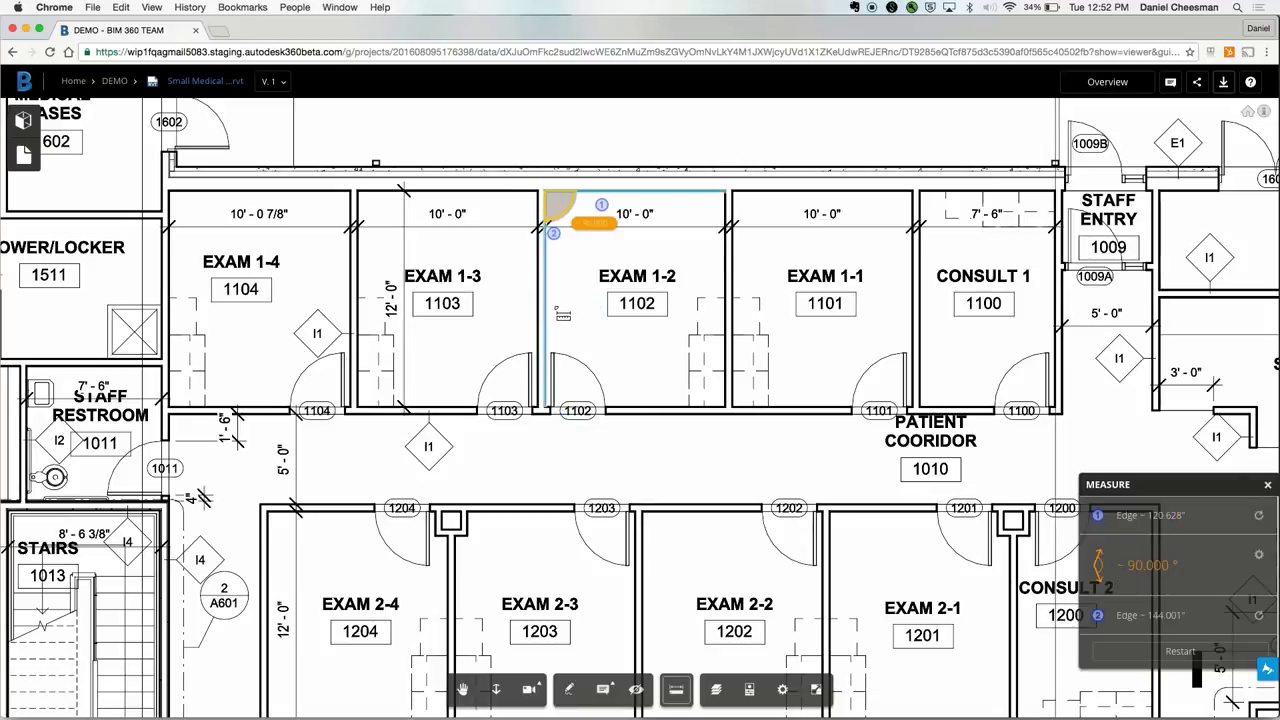
Step: Open and close the Layer Manager, then zoom out on the sheet
click(714, 689)
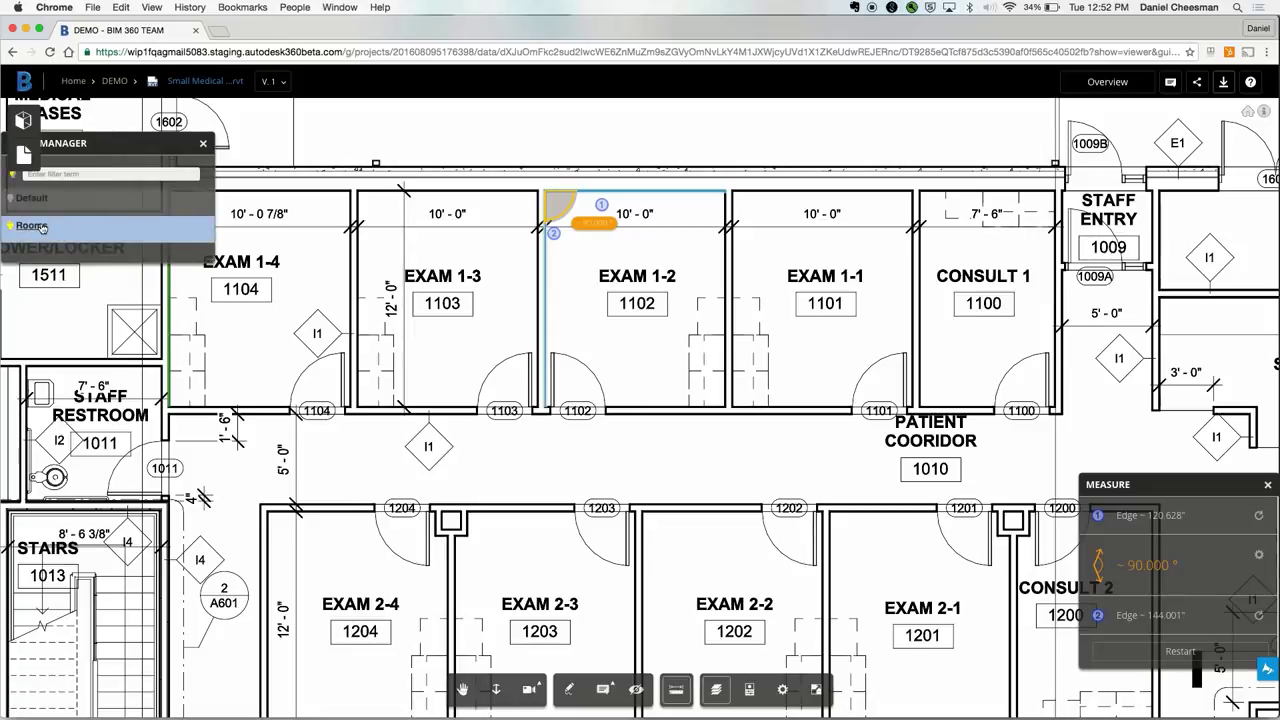
click(203, 143)
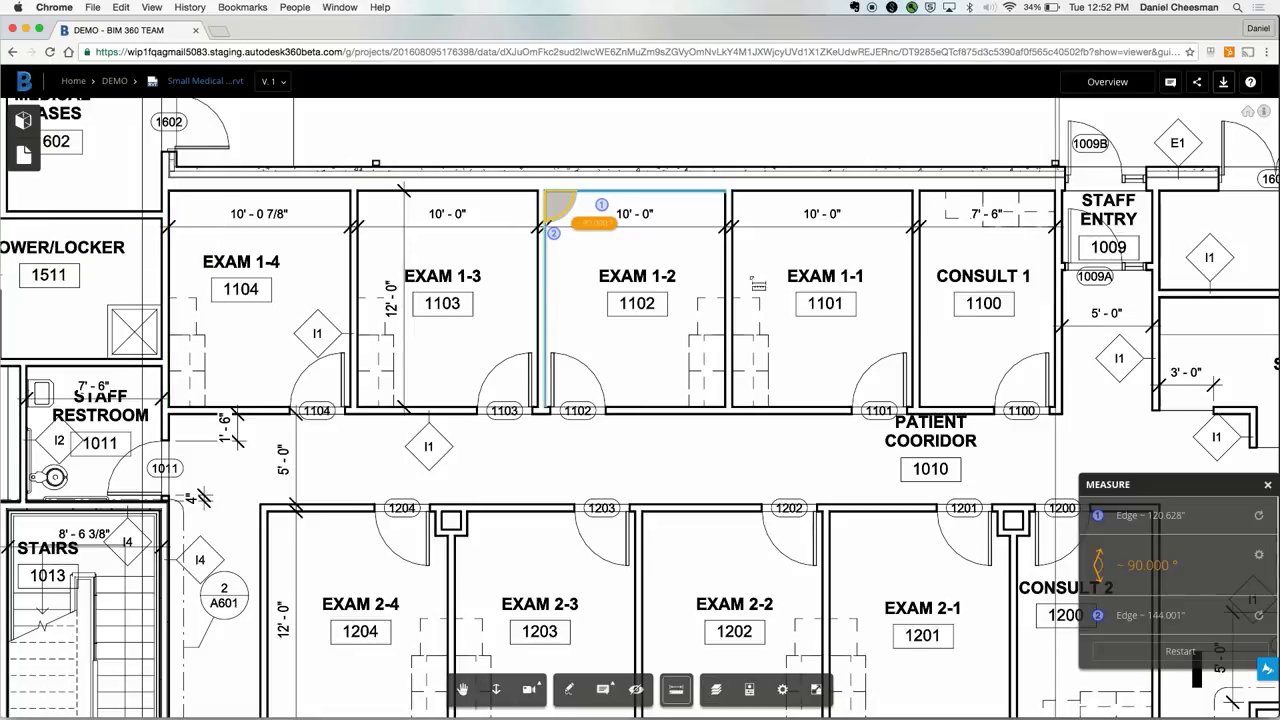
scroll(590, 480, down, 6)
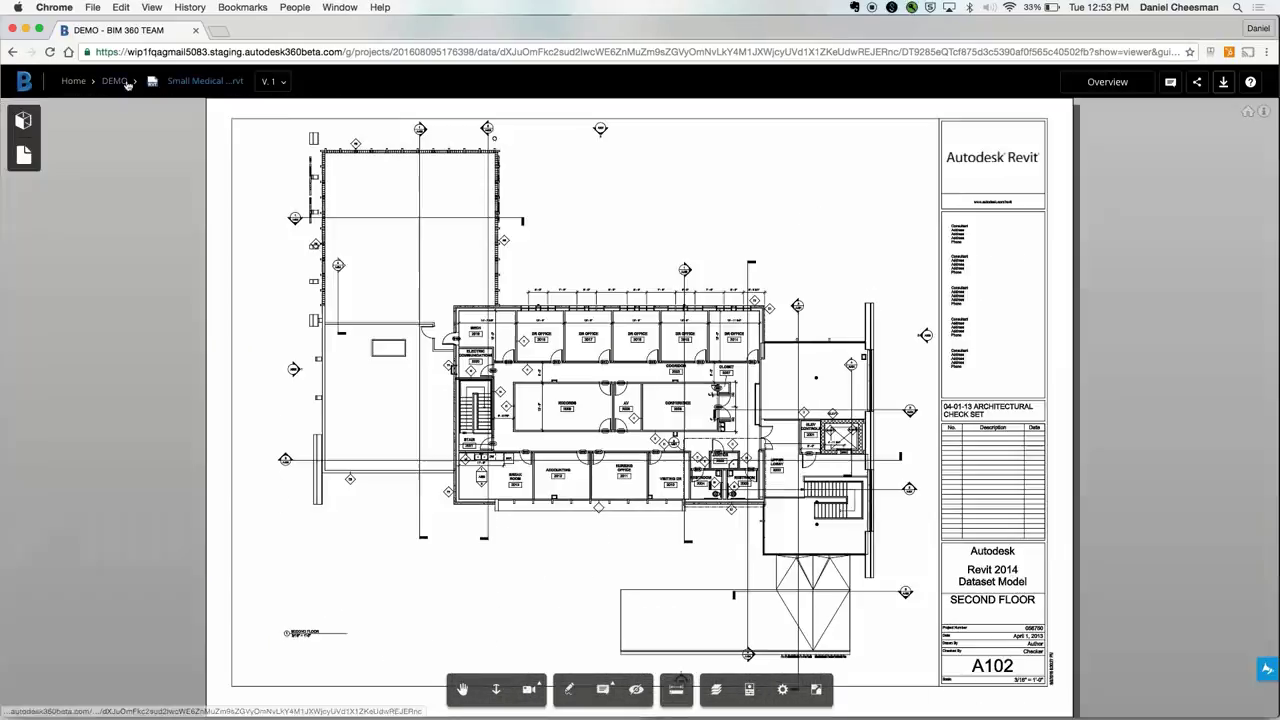
Step: Review House.dwfx's version history from the V.1 dropdown, then close the Versions panel
click(282, 84)
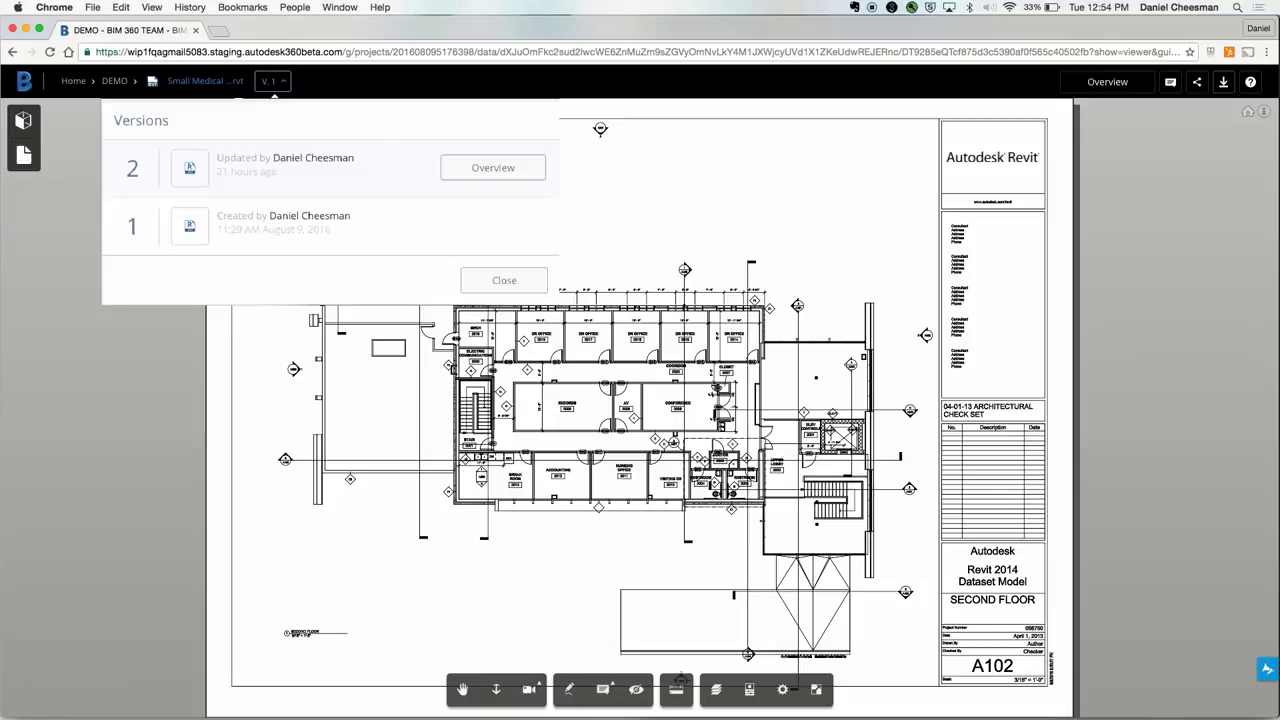
click(285, 88)
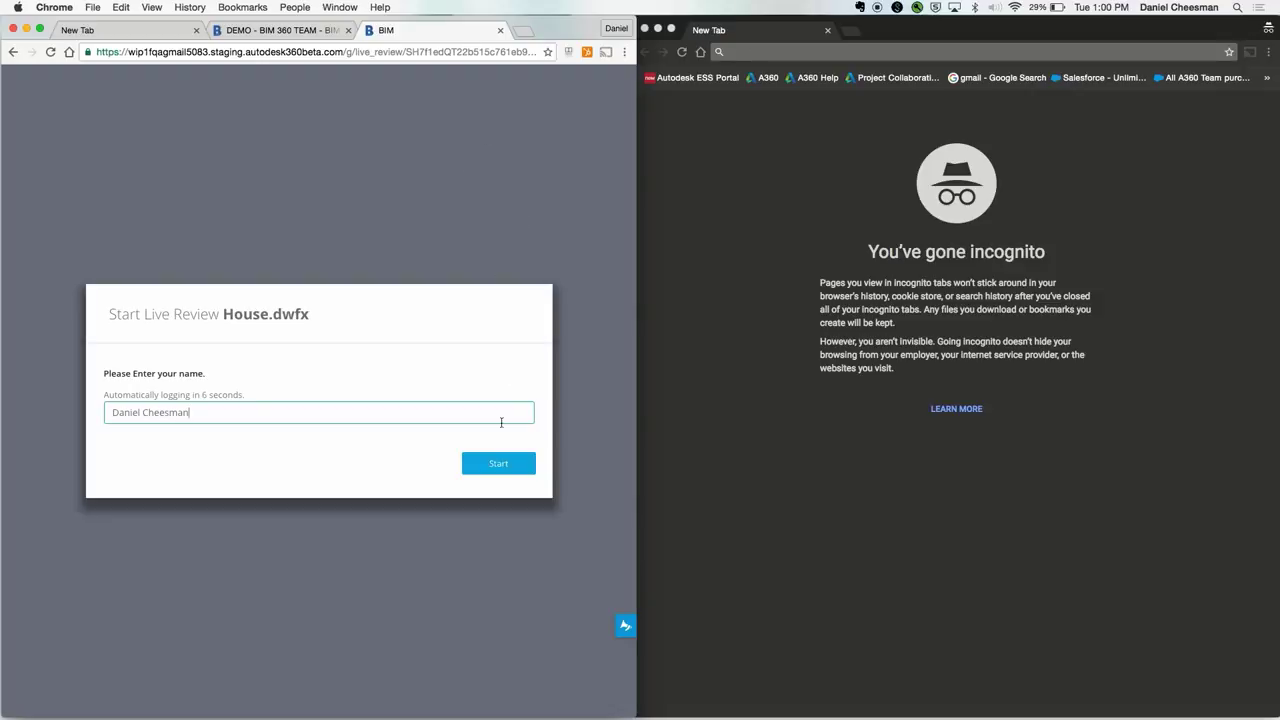
Step: Start the House.dwfx Live Review and load its copied invite link in the incognito window
click(496, 465)
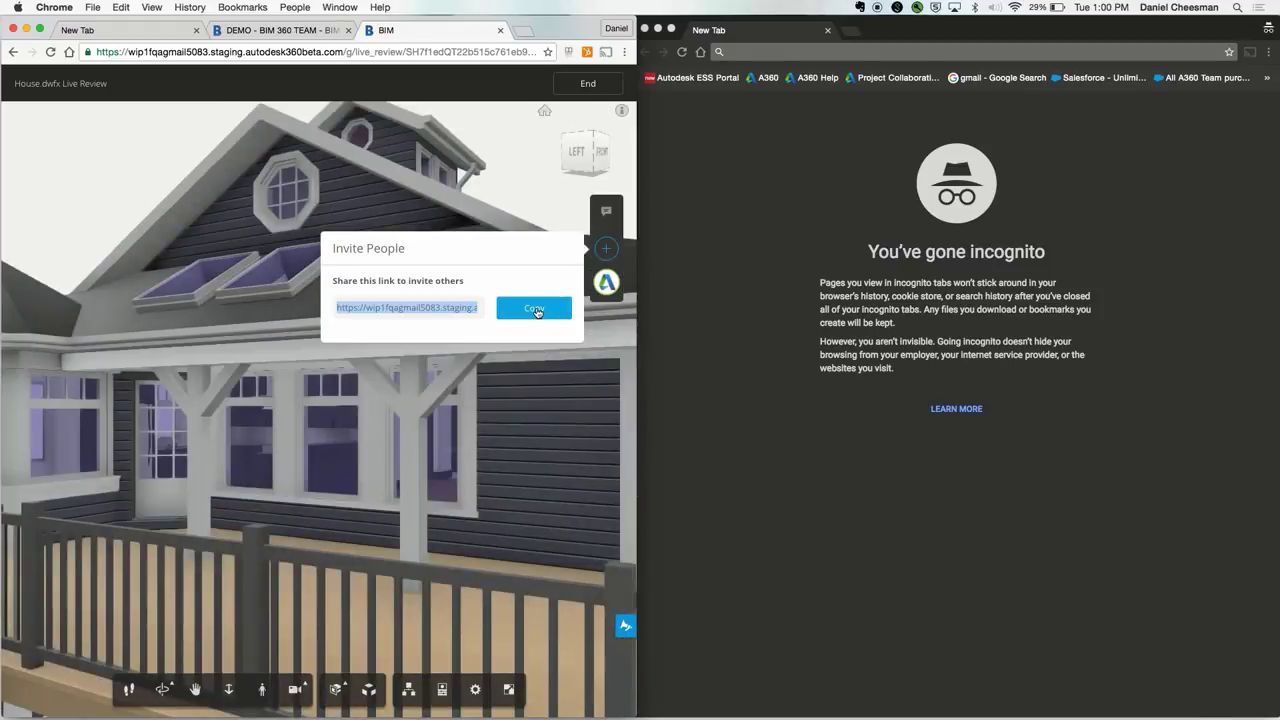
click(536, 310)
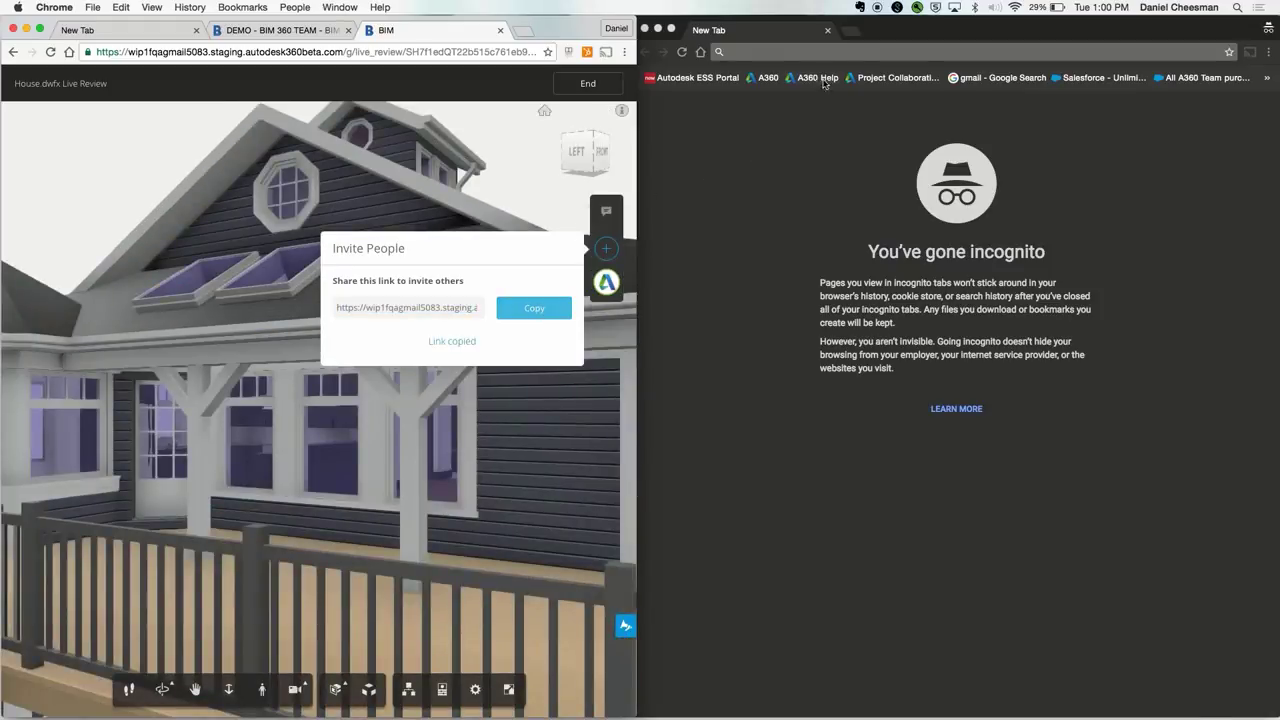
click(847, 52)
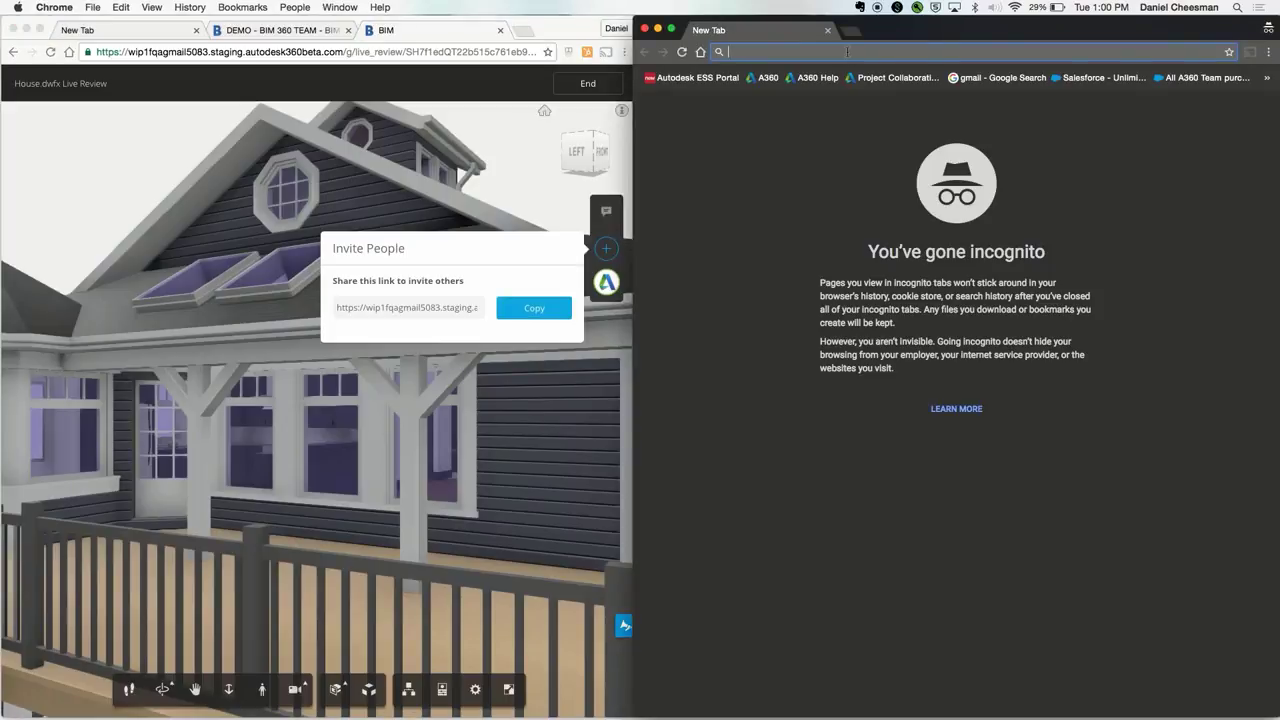
key(super+v)
key(Return)
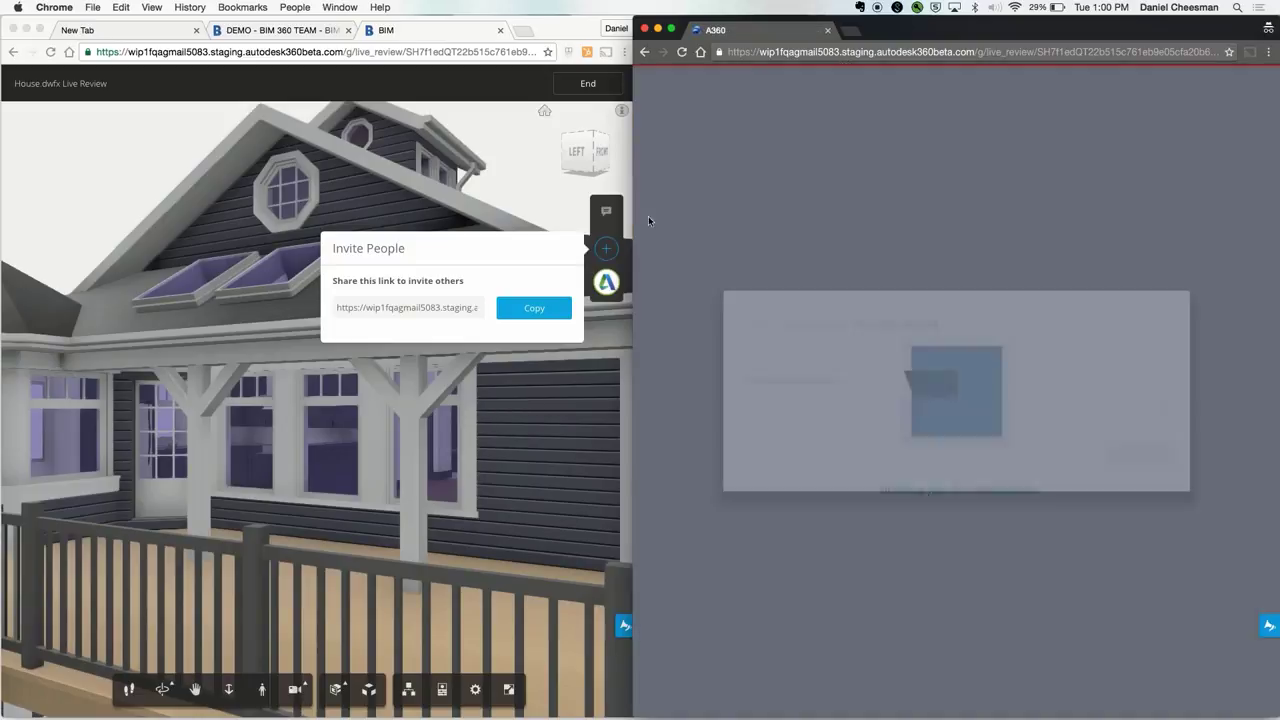
Step: Join the live review from the incognito window as guest 'User 2'
click(605, 262)
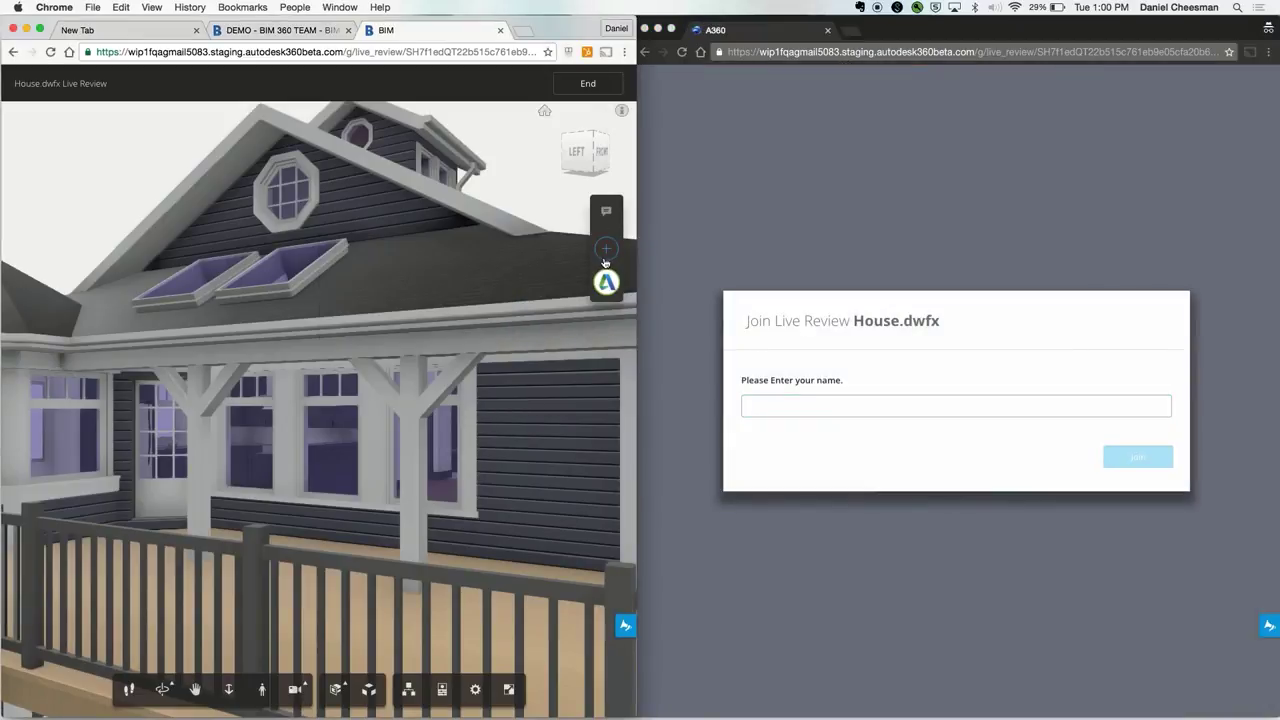
click(800, 410)
text(User 2)
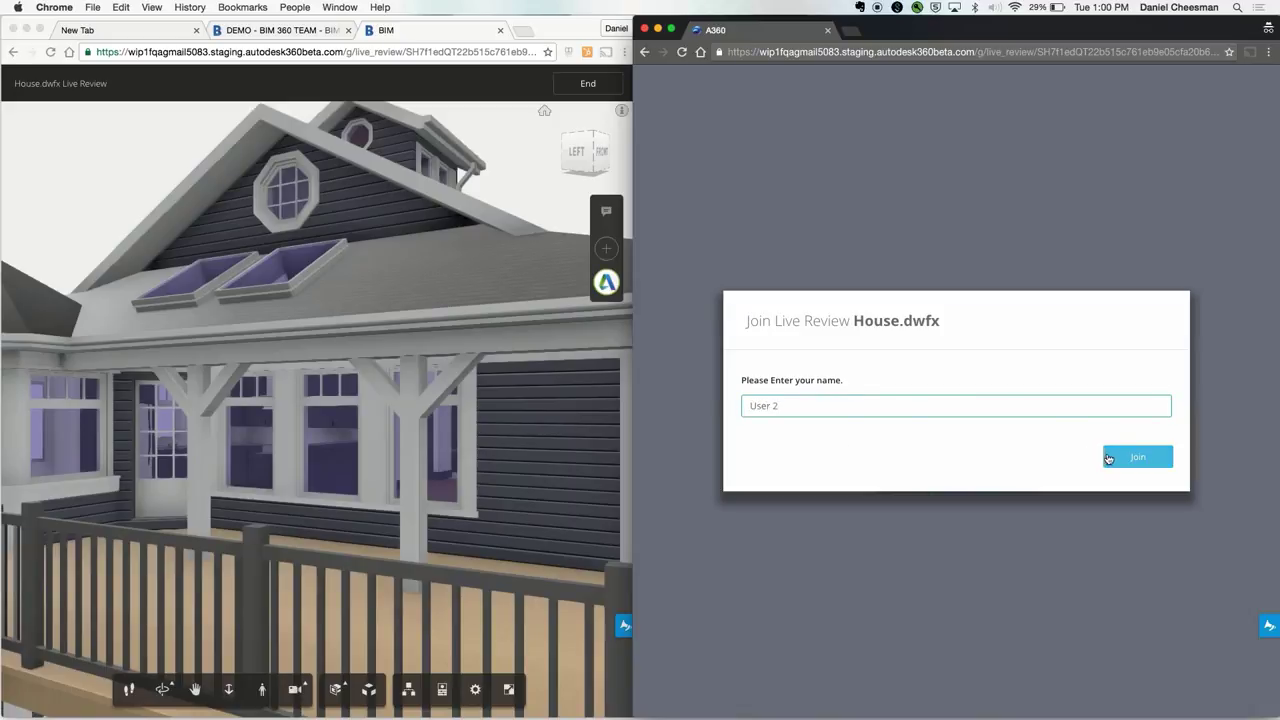
click(1108, 458)
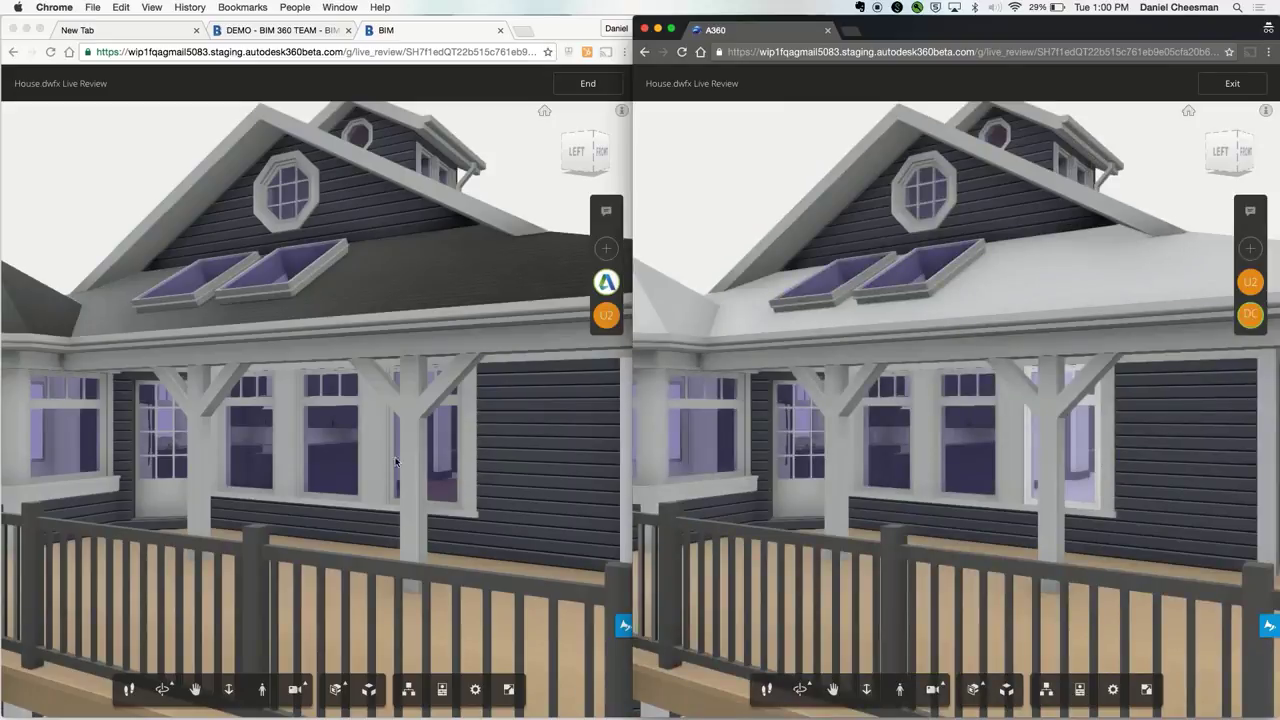
Step: Orbit the house in the presenter's window to a cutaway left-side view
click(348, 468)
drag(306, 471, 250, 655)
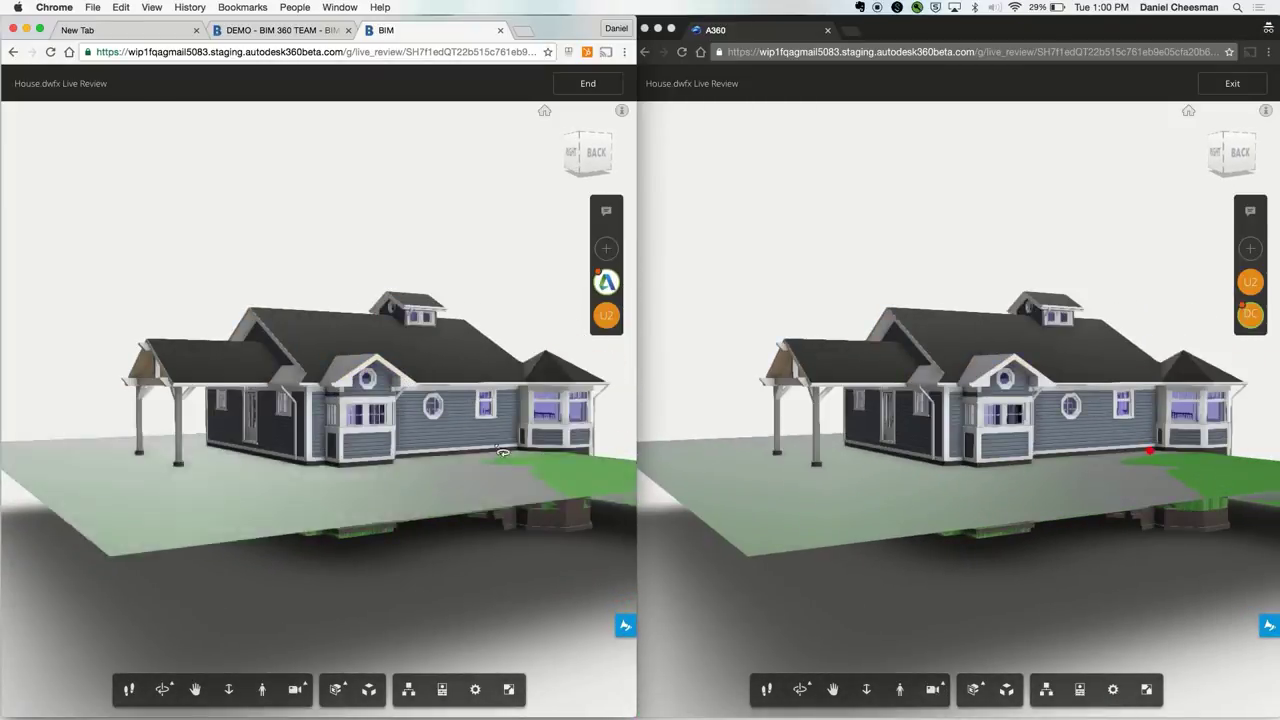